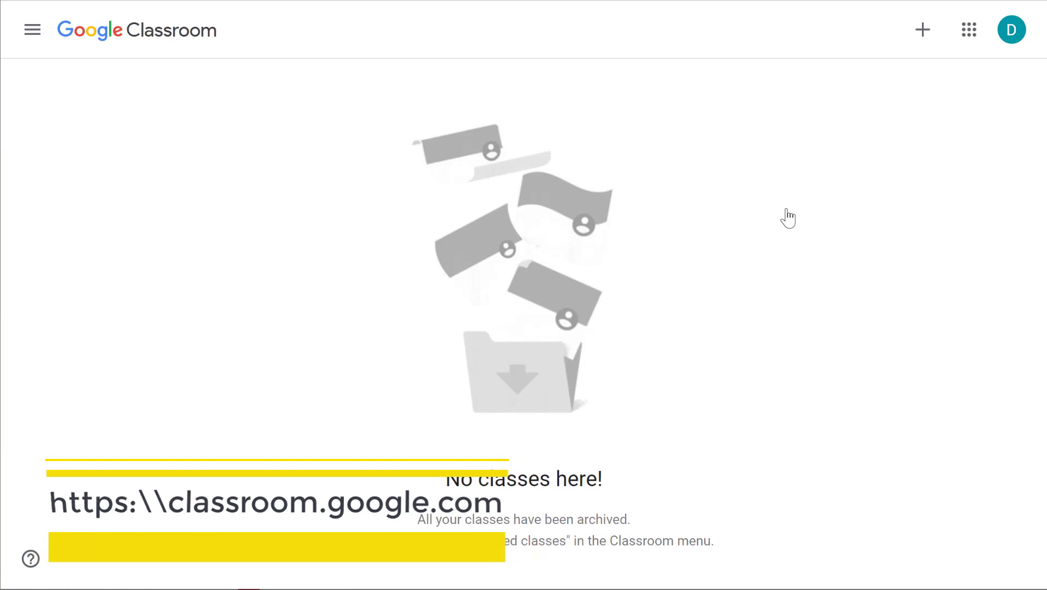
- Create a new class named "Grade 8 English", leaving section, subject and room blank
{"action": "left_click", "coordinate": [923, 41]}
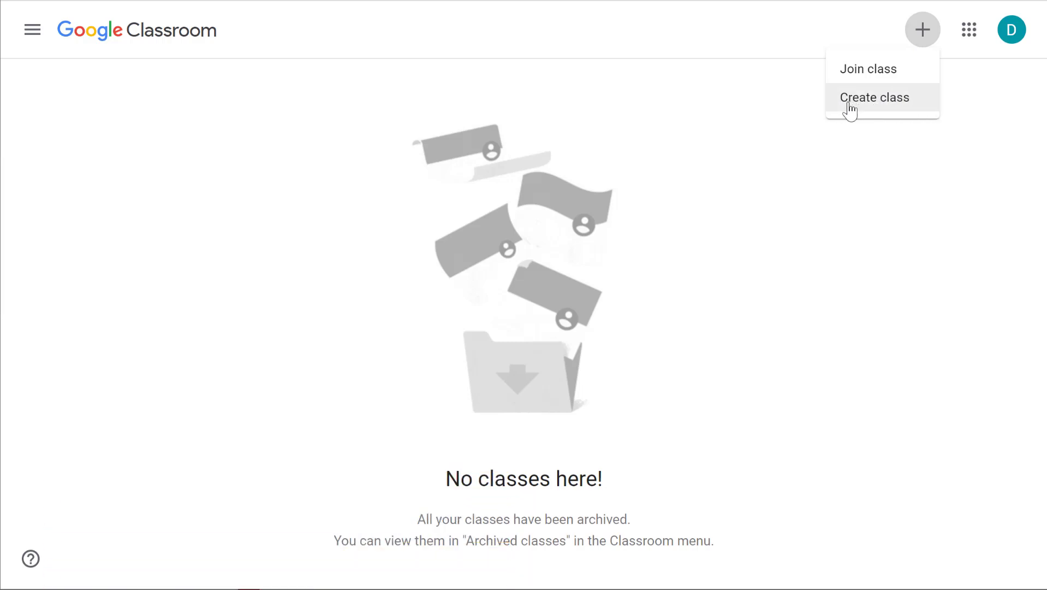
{"action": "left_click", "coordinate": [881, 104]}
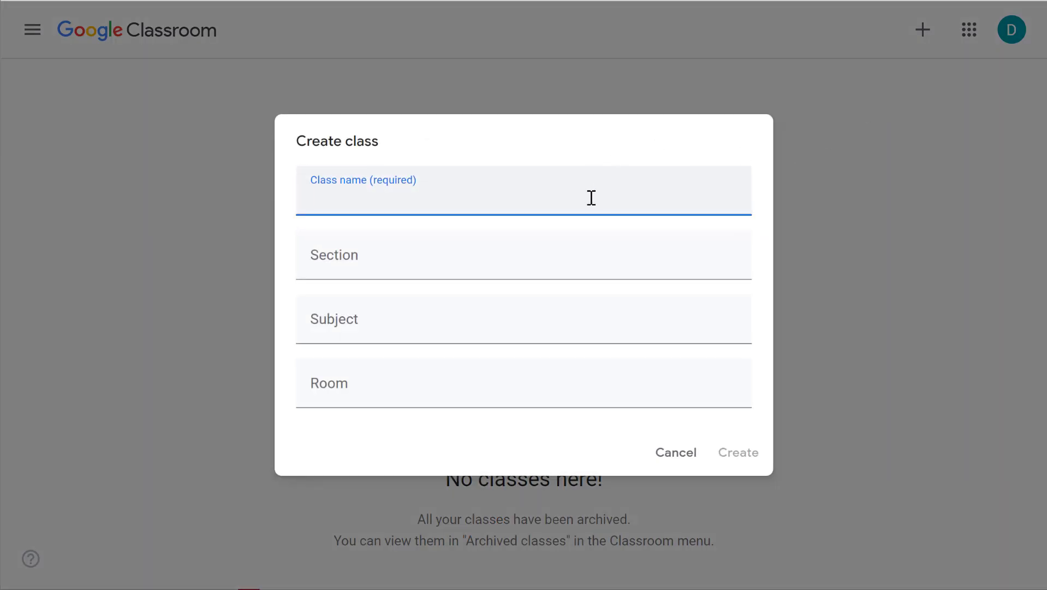
{"action": "type", "text": "Grade 8 English"}
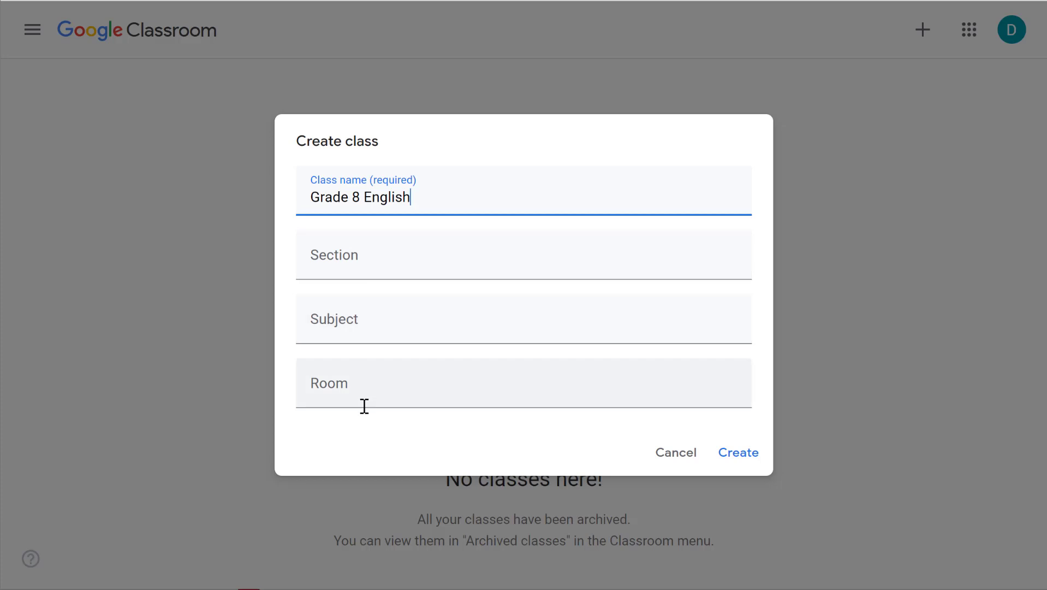
{"action": "left_click", "coordinate": [746, 457]}
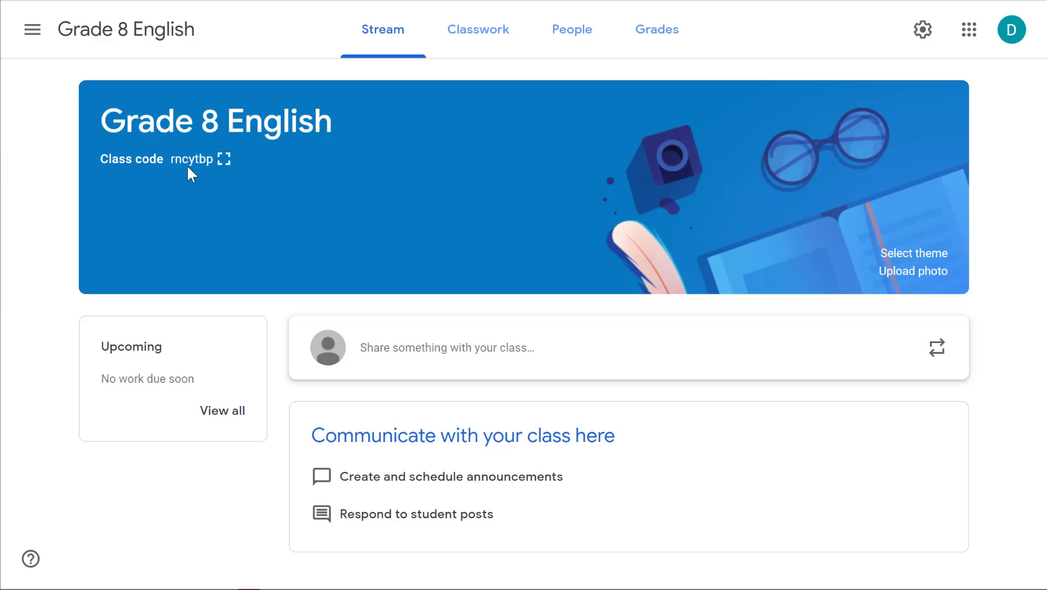
- Display the class code enlarged, and look through the class's Classwork, People and Grades pages
{"action": "left_click", "coordinate": [224, 163]}
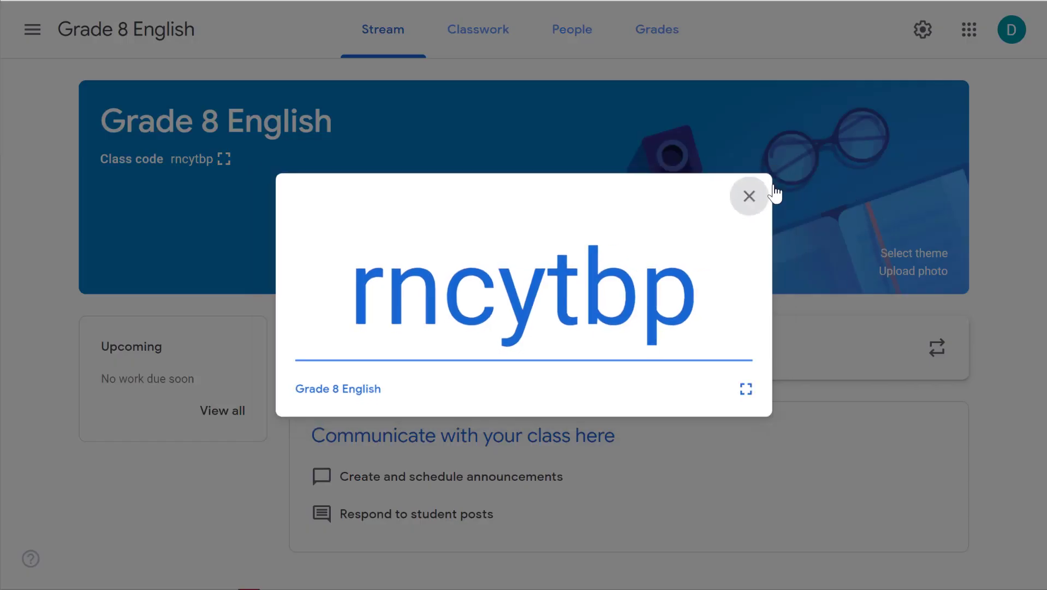
{"action": "left_click", "coordinate": [771, 192]}
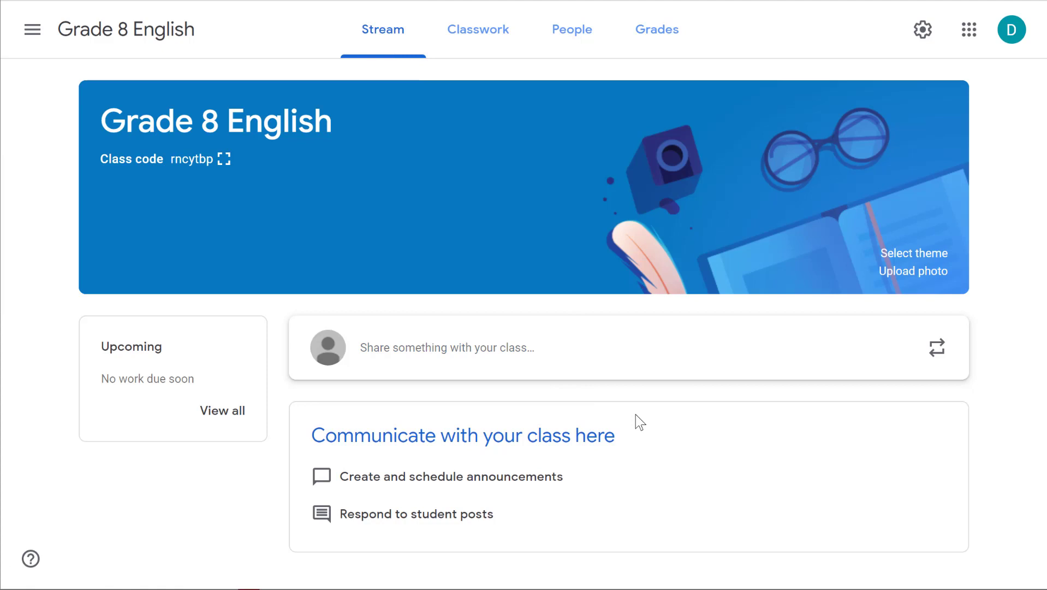
{"action": "left_click", "coordinate": [493, 47]}
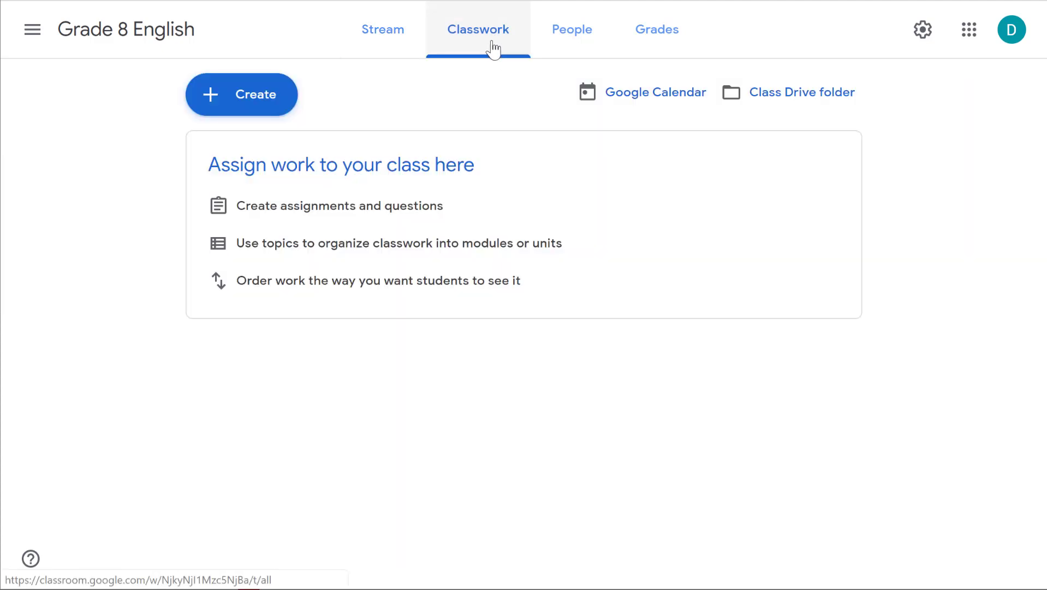
{"action": "left_click", "coordinate": [565, 53]}
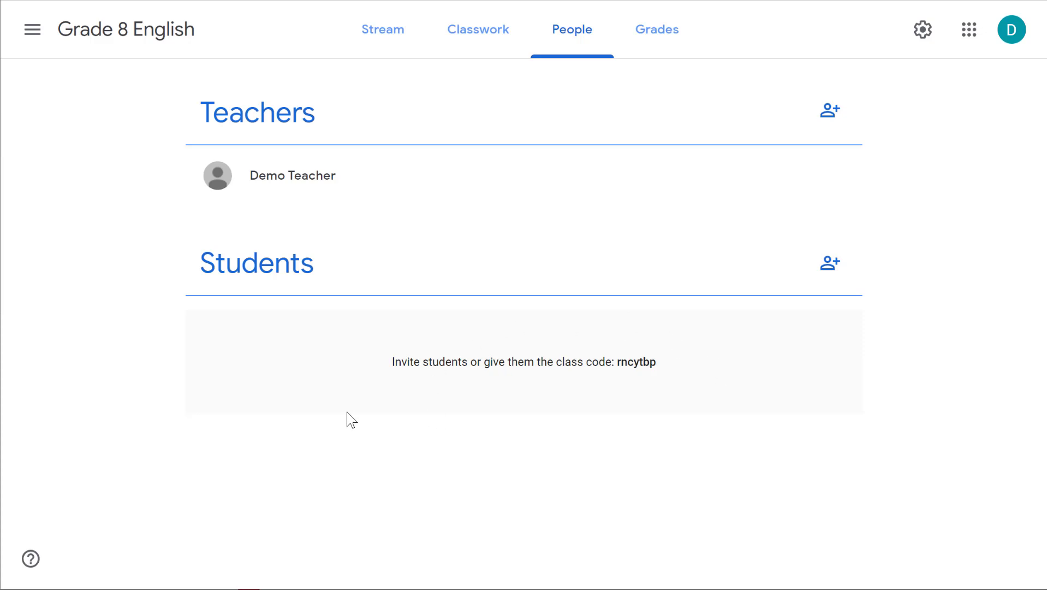
{"action": "left_click", "coordinate": [658, 29]}
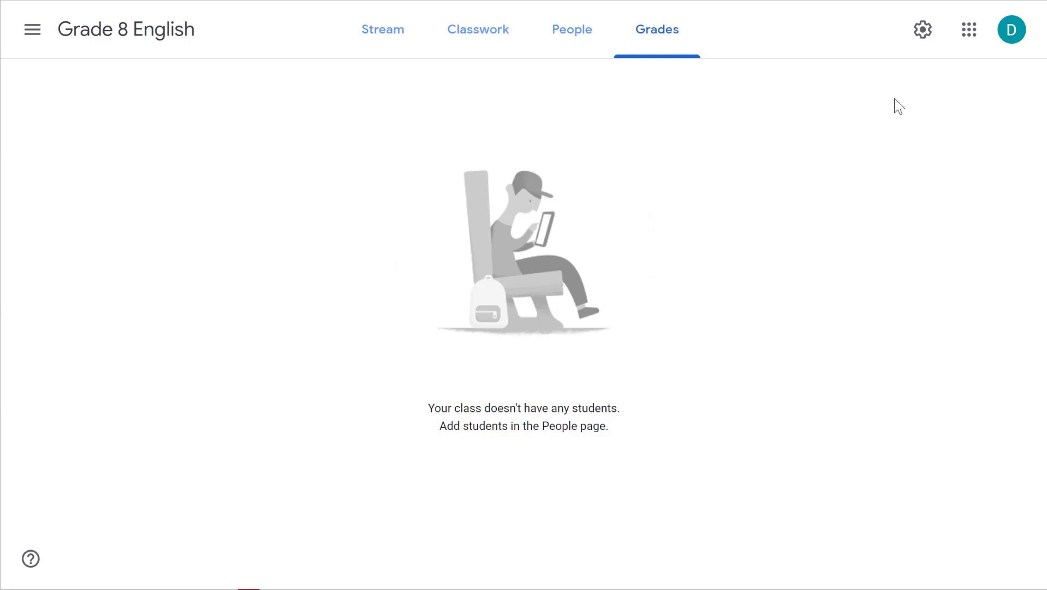
- Reset the class code in the General section of the class settings
{"action": "left_click", "coordinate": [920, 39]}
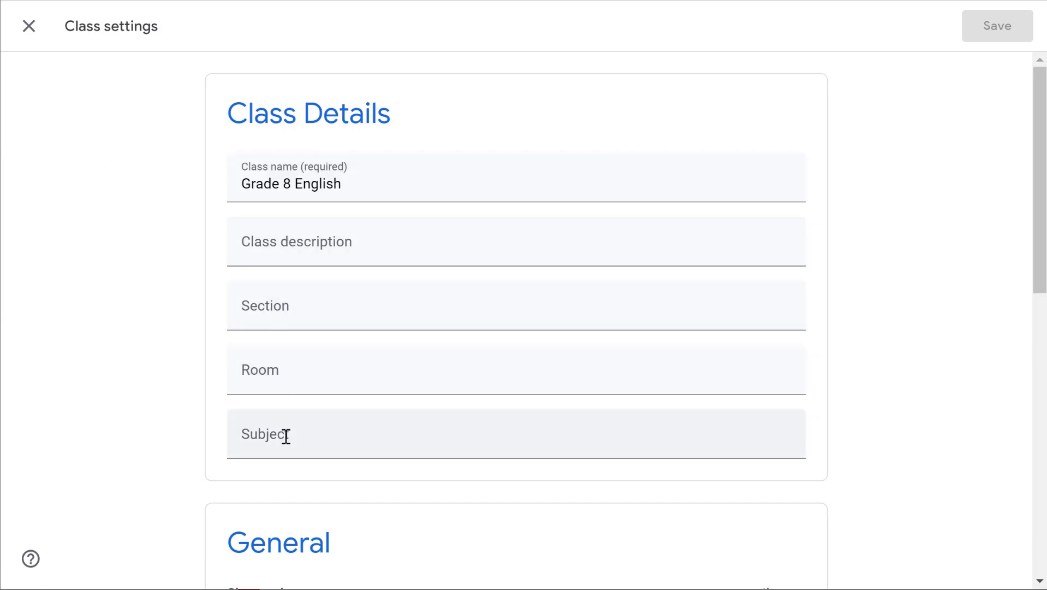
{"action": "scroll", "coordinate": [216, 381], "scroll_direction": "down", "scroll_amount": 5}
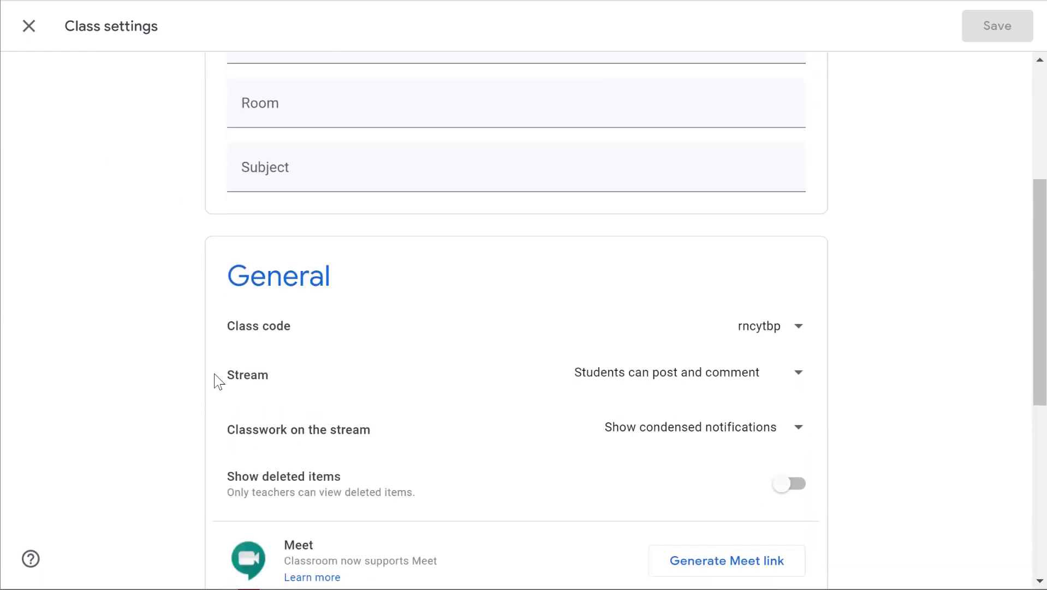
{"action": "scroll", "coordinate": [216, 381], "scroll_direction": "down", "scroll_amount": 2}
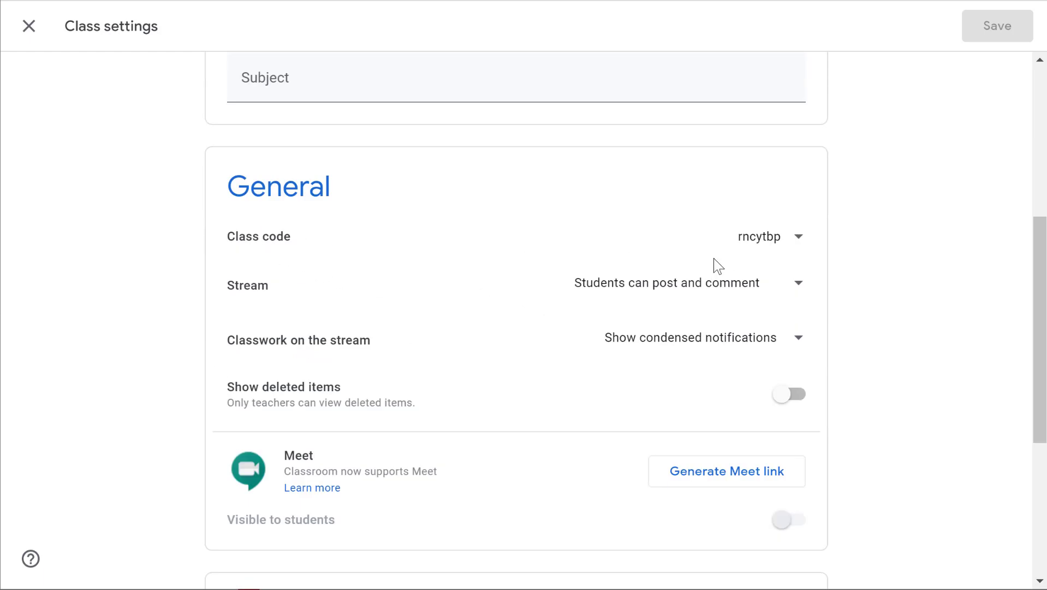
{"action": "left_click", "coordinate": [799, 245]}
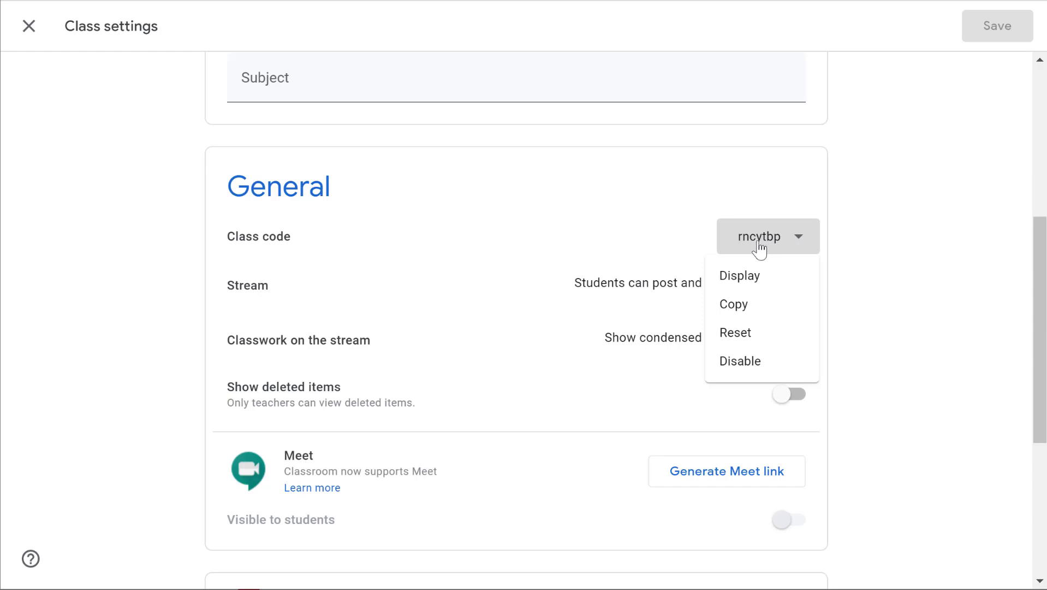
{"action": "left_click", "coordinate": [737, 334]}
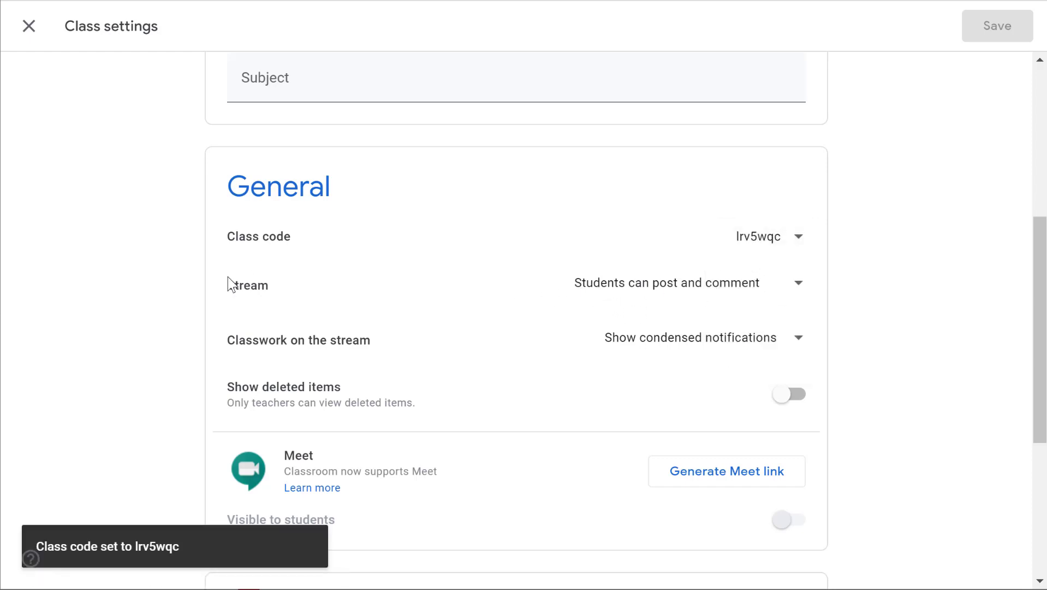
- Examine the options for student posting on the Stream and for classwork notifications, keeping the current choices
{"action": "left_click", "coordinate": [803, 295]}
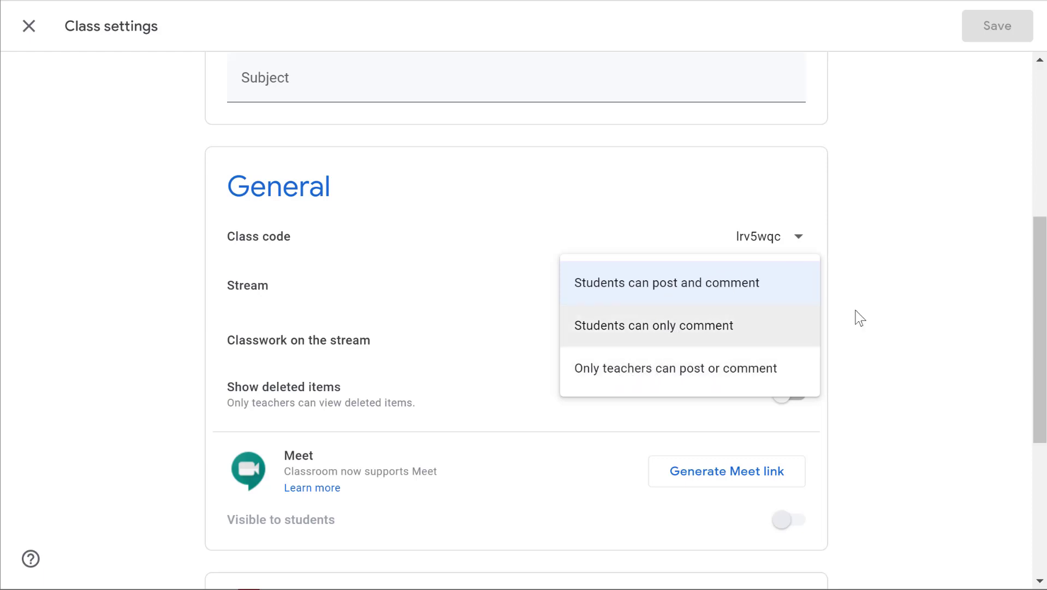
{"action": "left_click", "coordinate": [863, 278]}
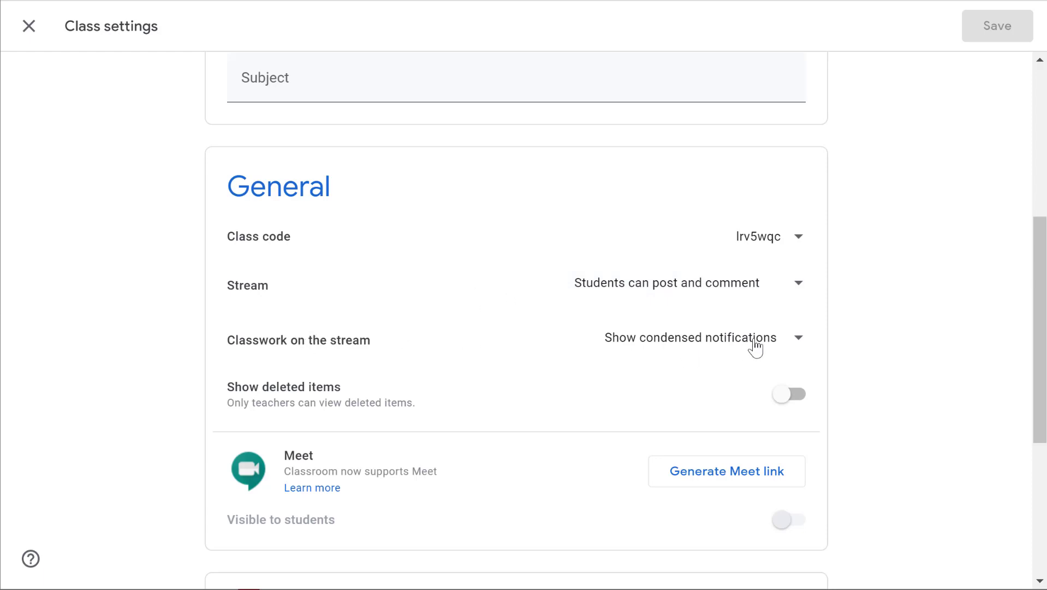
{"action": "left_click", "coordinate": [794, 341]}
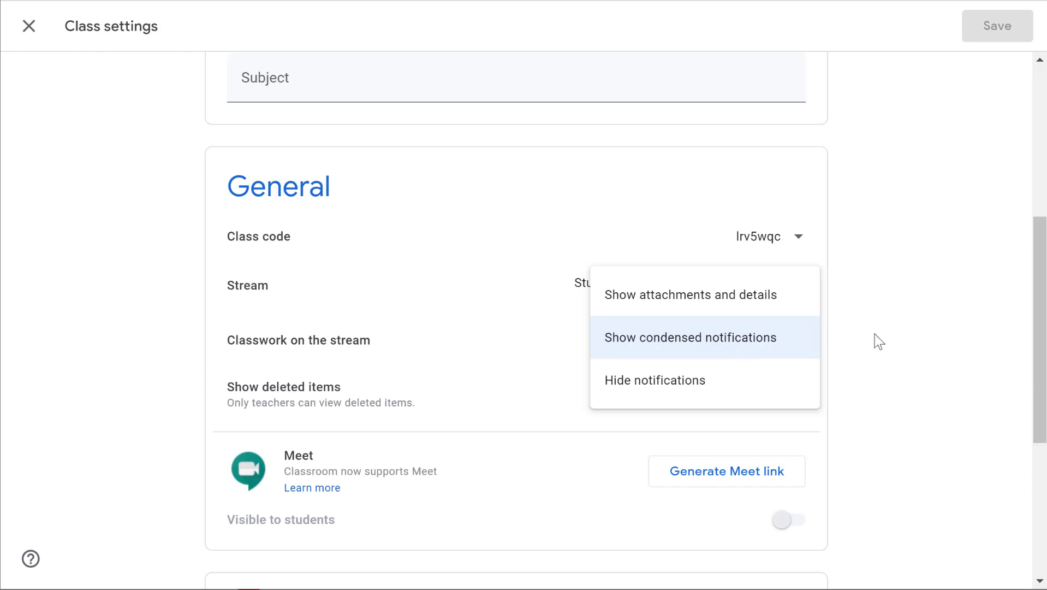
{"action": "left_click", "coordinate": [896, 339]}
- Generate a Meet link for the class in the General settings, leaving it visible to students
{"action": "scroll", "coordinate": [604, 385], "scroll_direction": "down", "scroll_amount": 2}
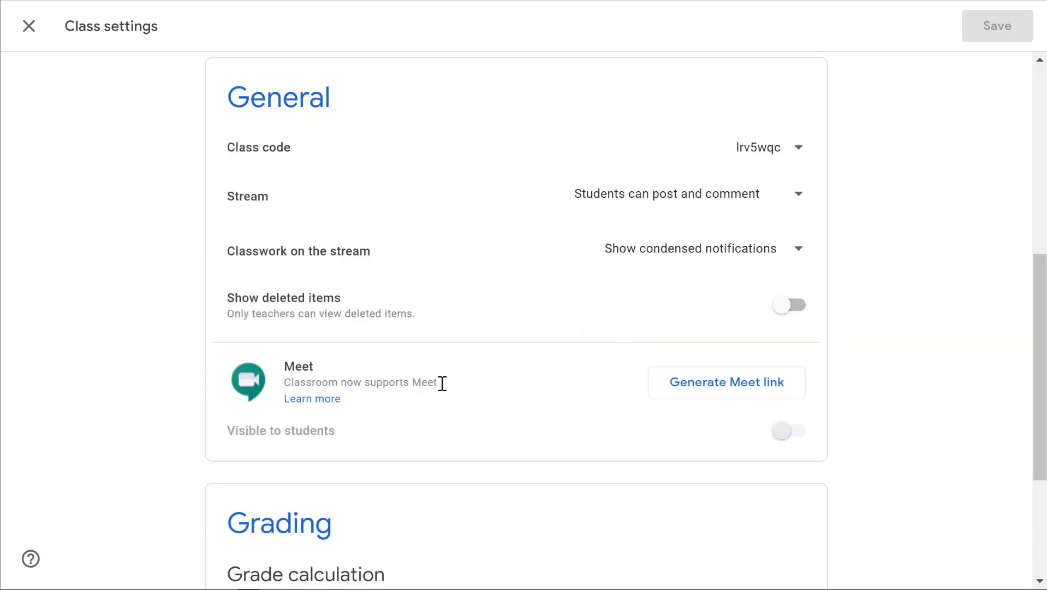
{"action": "left_click", "coordinate": [749, 393]}
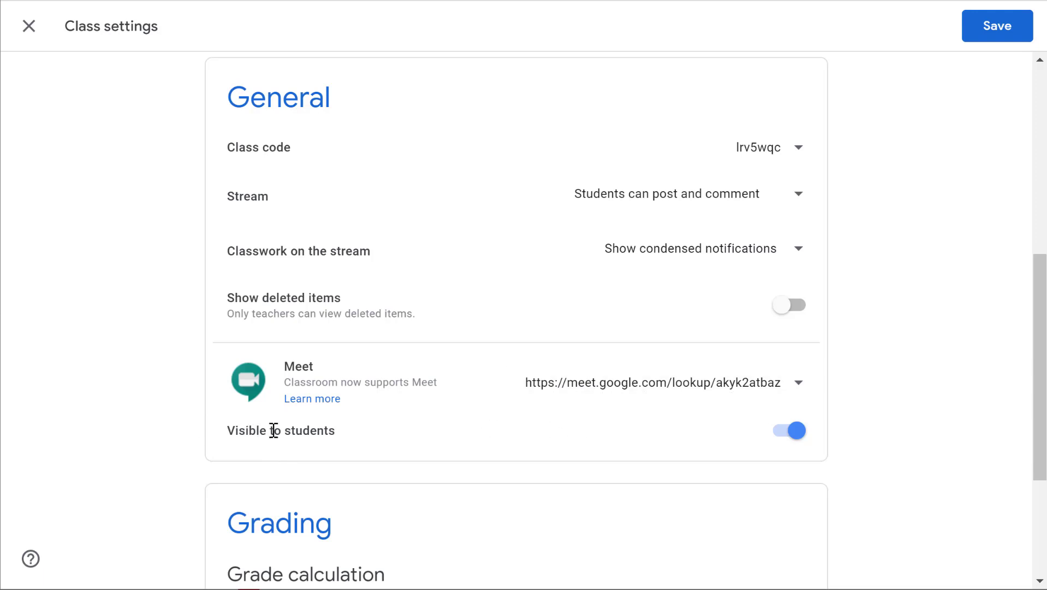
{"action": "left_click_drag", "start_coordinate": [257, 432], "coordinate": [363, 435]}
{"action": "left_click", "coordinate": [442, 423]}
- Review the grade calculation and grade category settings, and save the class settings
{"action": "scroll", "coordinate": [464, 426], "scroll_direction": "down", "scroll_amount": 4}
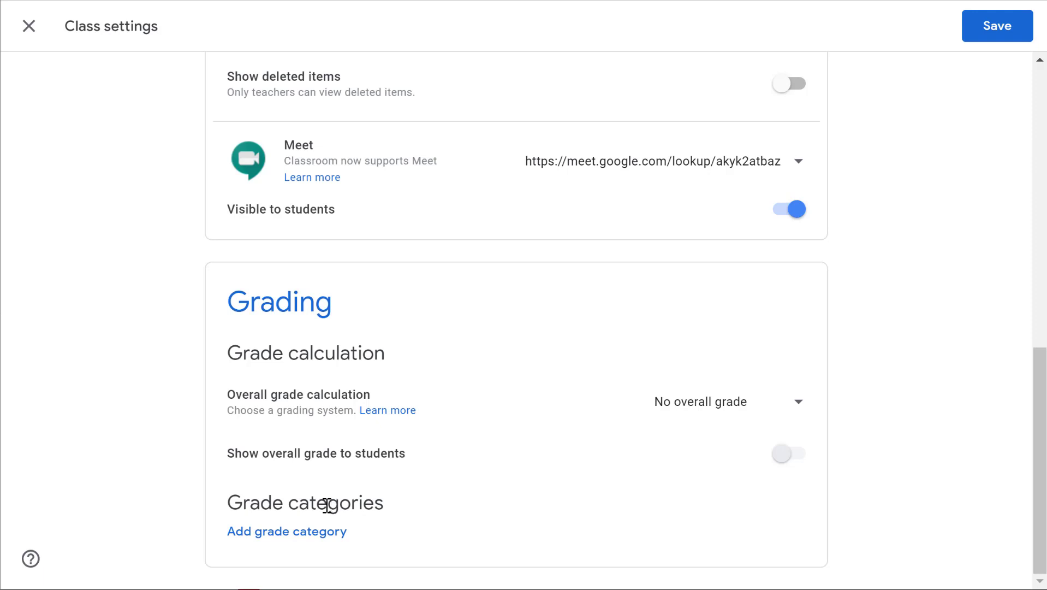
{"action": "left_click_drag", "start_coordinate": [327, 505], "coordinate": [268, 505]}
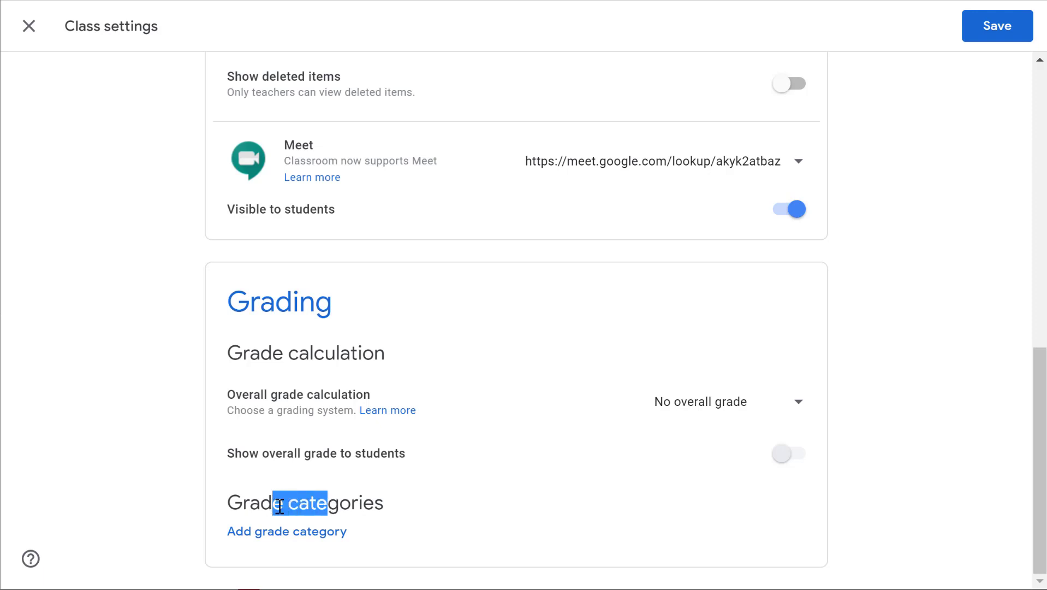
{"action": "left_click", "coordinate": [326, 516]}
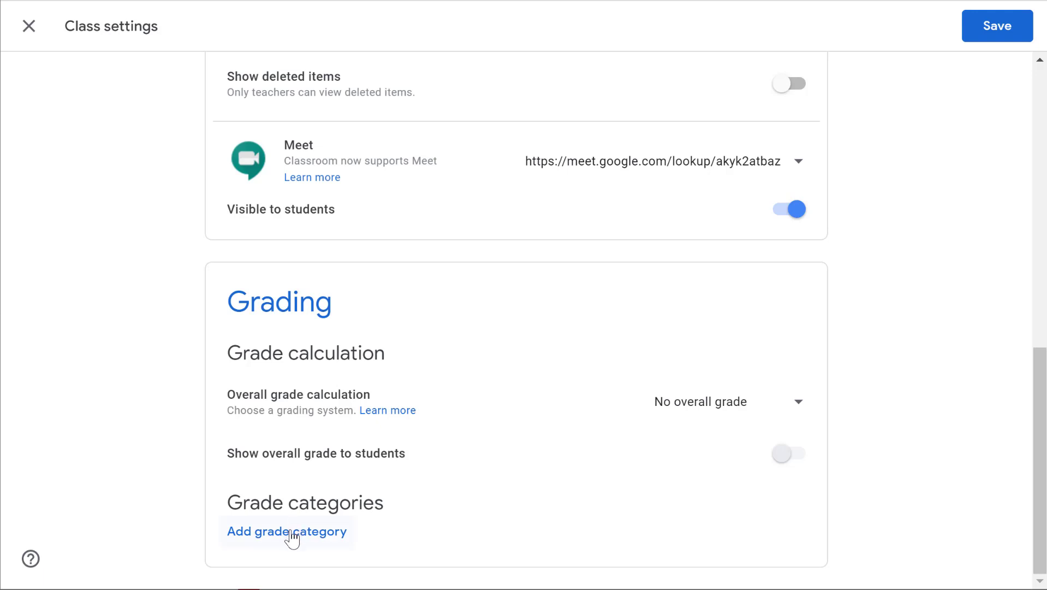
{"action": "left_click", "coordinate": [997, 26]}
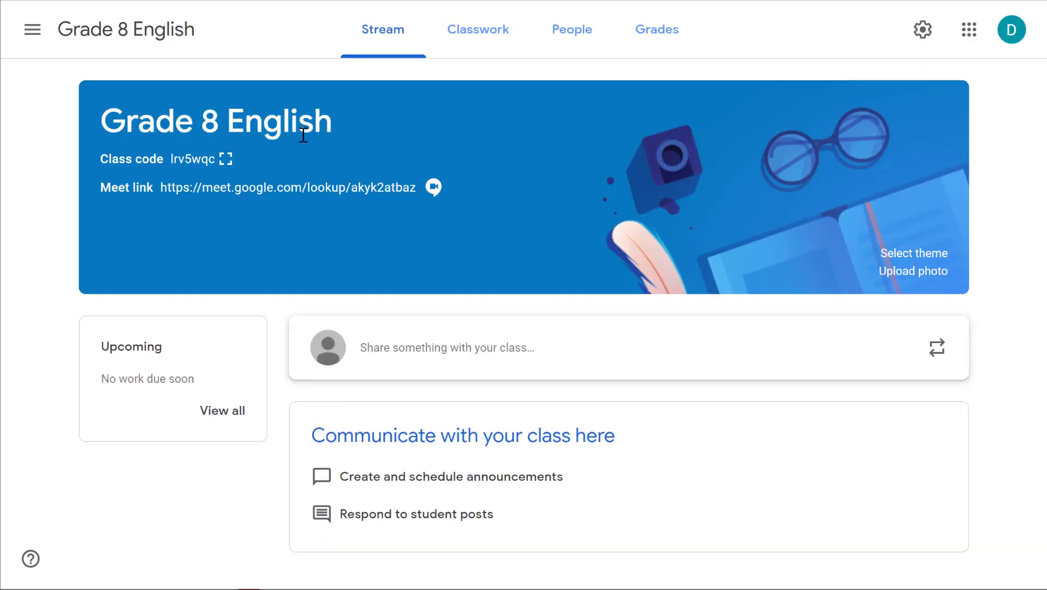
- Display the reset class code enlarged on the Stream page, and close it again
{"action": "left_click", "coordinate": [226, 160]}
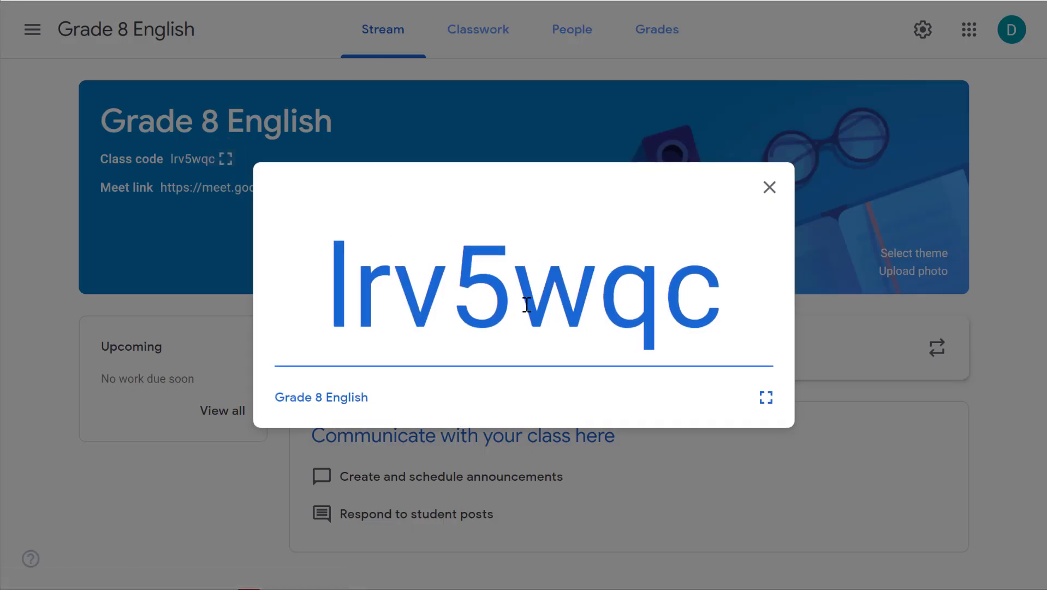
{"action": "left_click", "coordinate": [769, 187]}
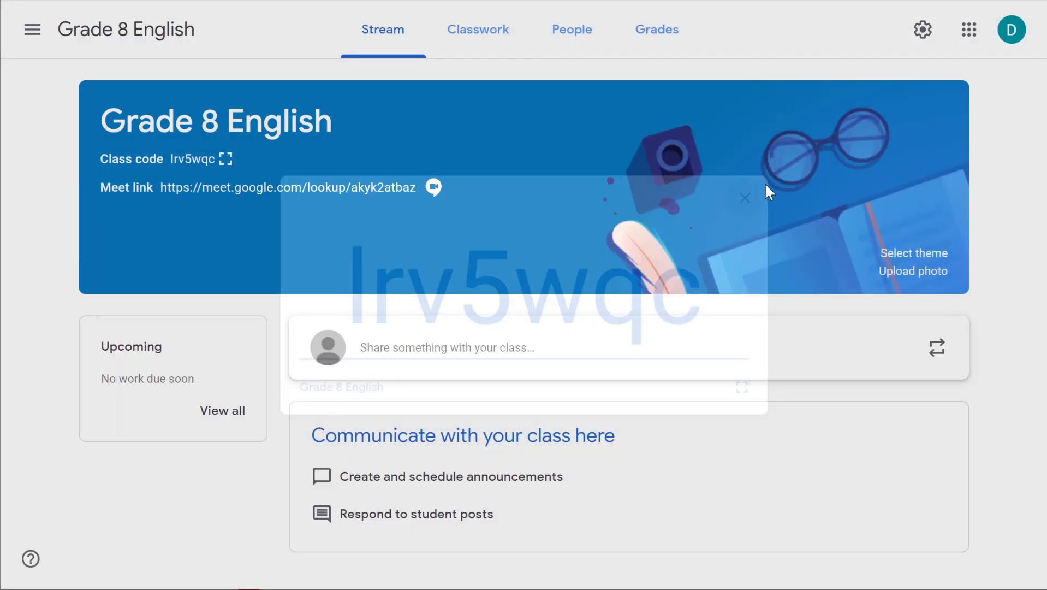
- Invite a student to the class by searching for "m" and choosing the suggested student account
{"action": "left_click", "coordinate": [563, 35]}
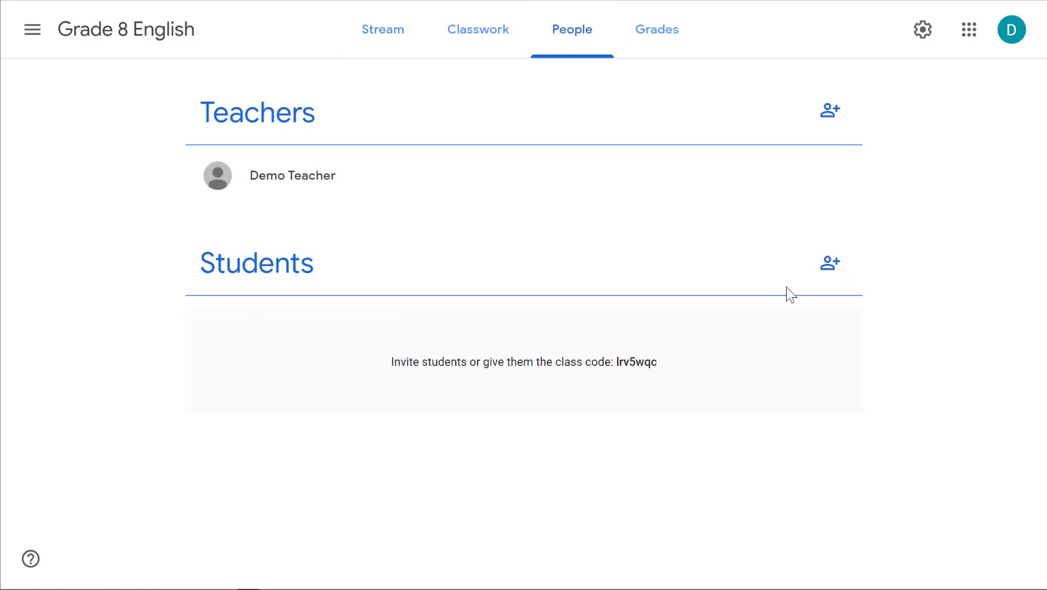
{"action": "left_click", "coordinate": [828, 263]}
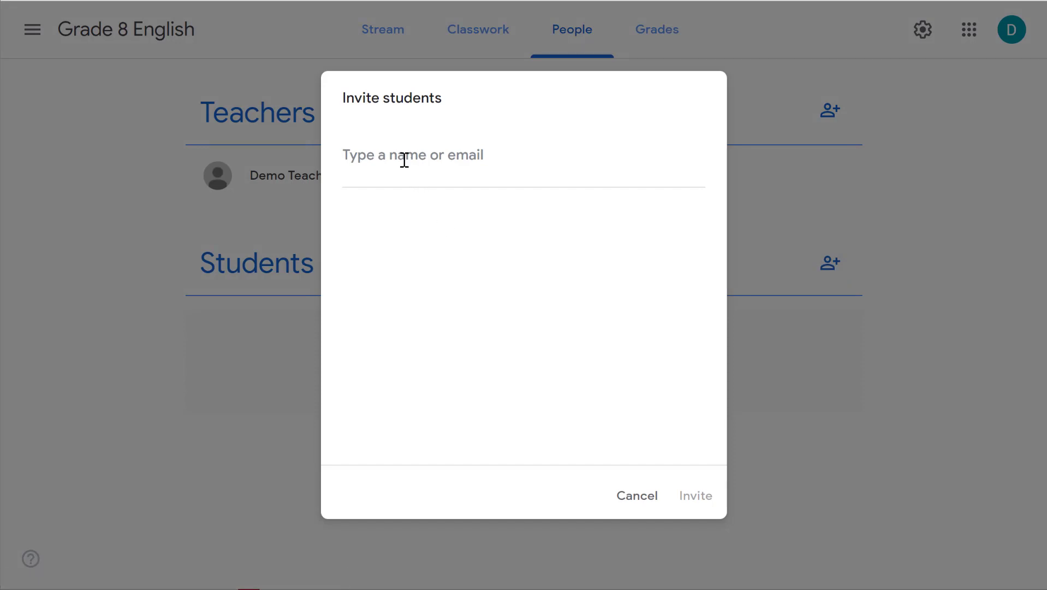
{"action": "type", "text": "m"}
{"action": "key", "text": "Return"}
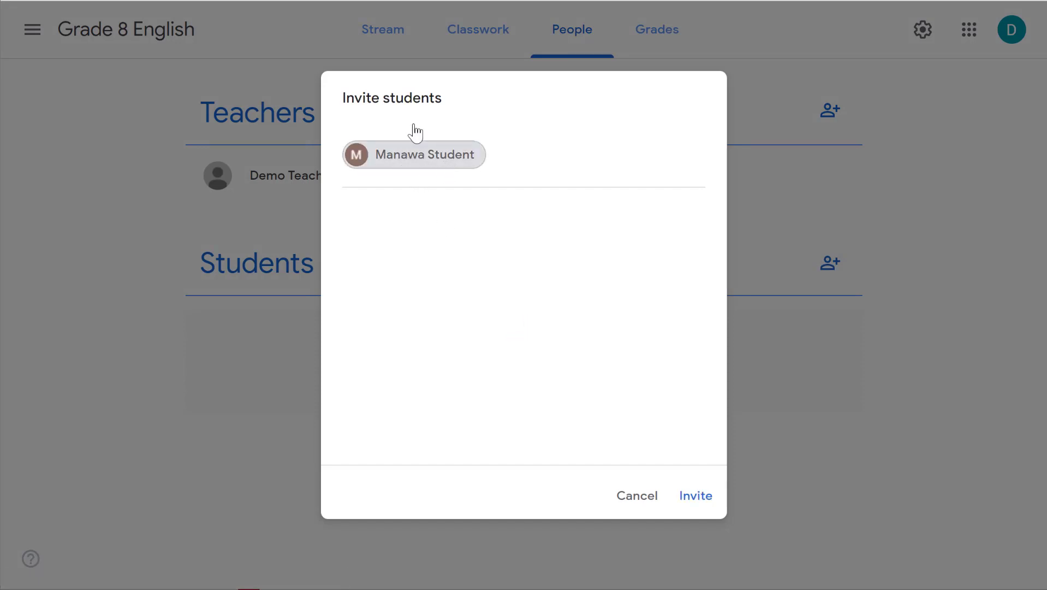
{"action": "left_click", "coordinate": [702, 499]}
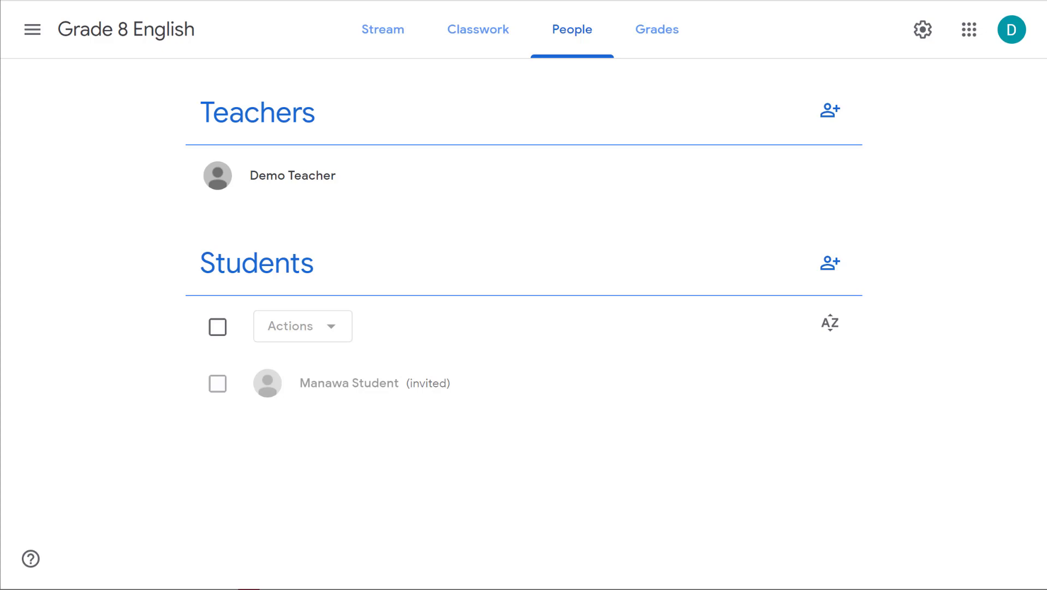
- Write the Stream announcement "Welcome back to school" addressed to all students
{"action": "left_click", "coordinate": [385, 32]}
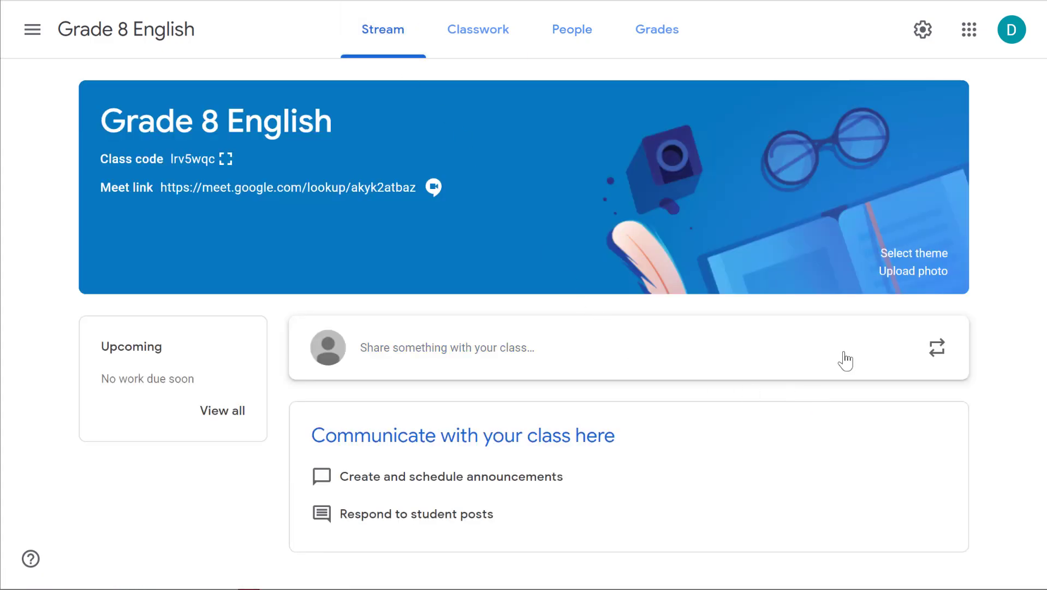
{"action": "left_click", "coordinate": [392, 353]}
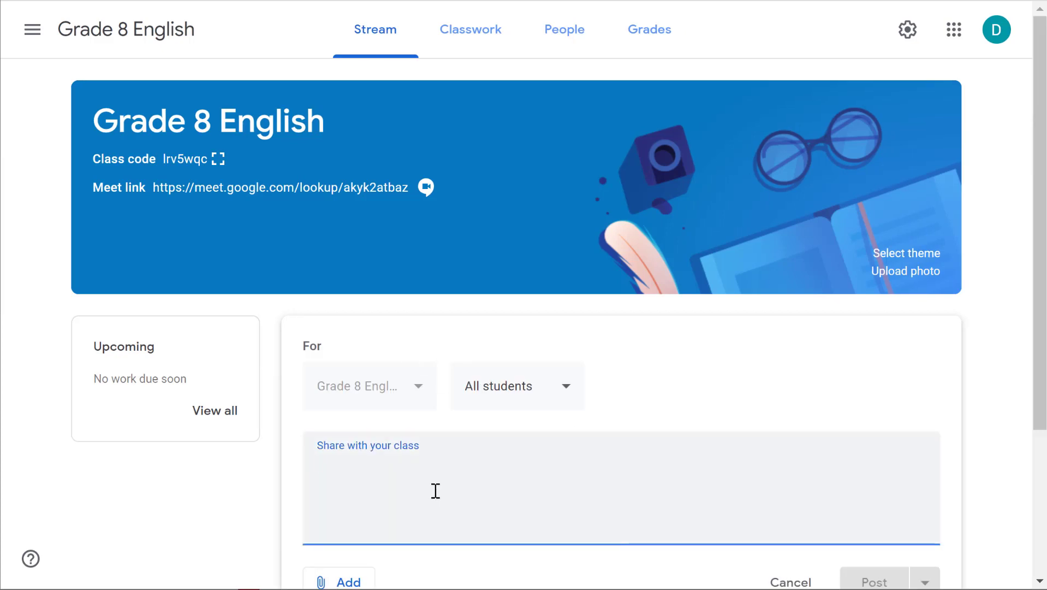
{"action": "type", "text": "Welcome back to school"}
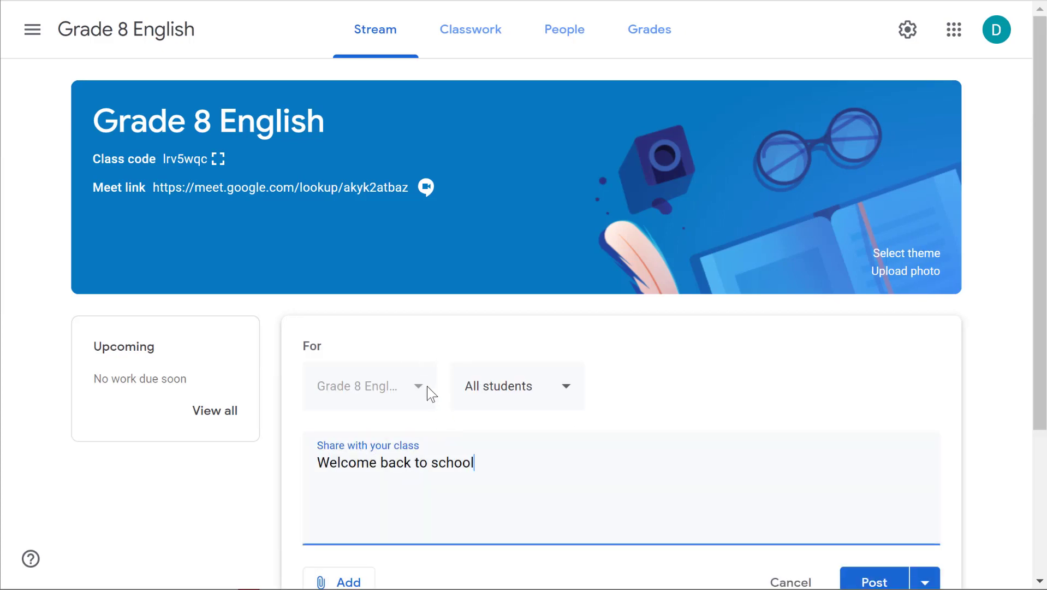
{"action": "left_click", "coordinate": [559, 401]}
{"action": "left_click", "coordinate": [723, 403]}
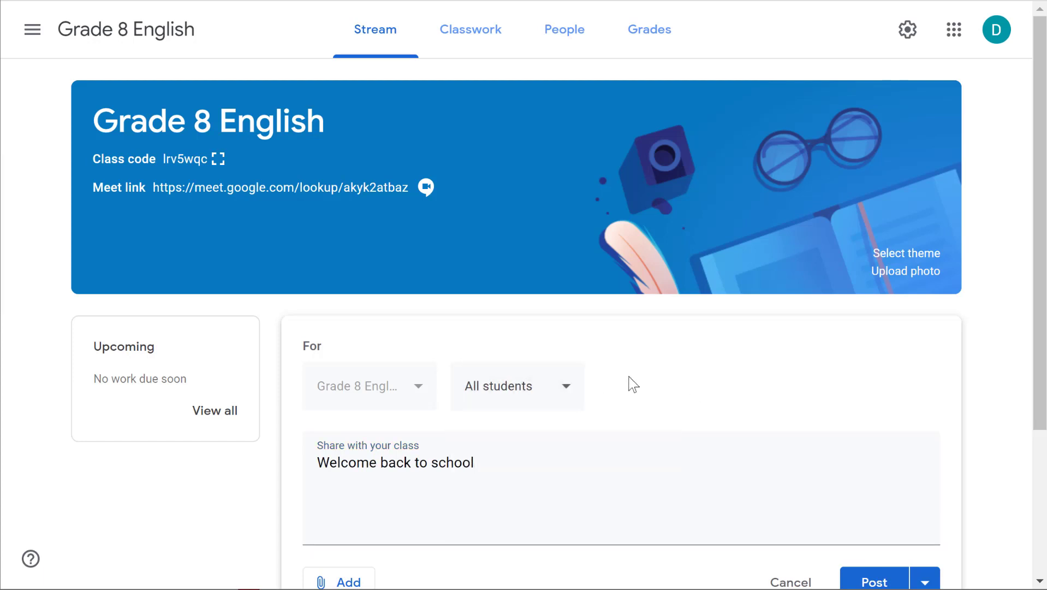
- Attach the English 8 Syllabus document from the Google Classroom folder in Google Drive to the announcement, and post it immediately
{"action": "scroll", "coordinate": [633, 384], "scroll_direction": "down", "scroll_amount": 4}
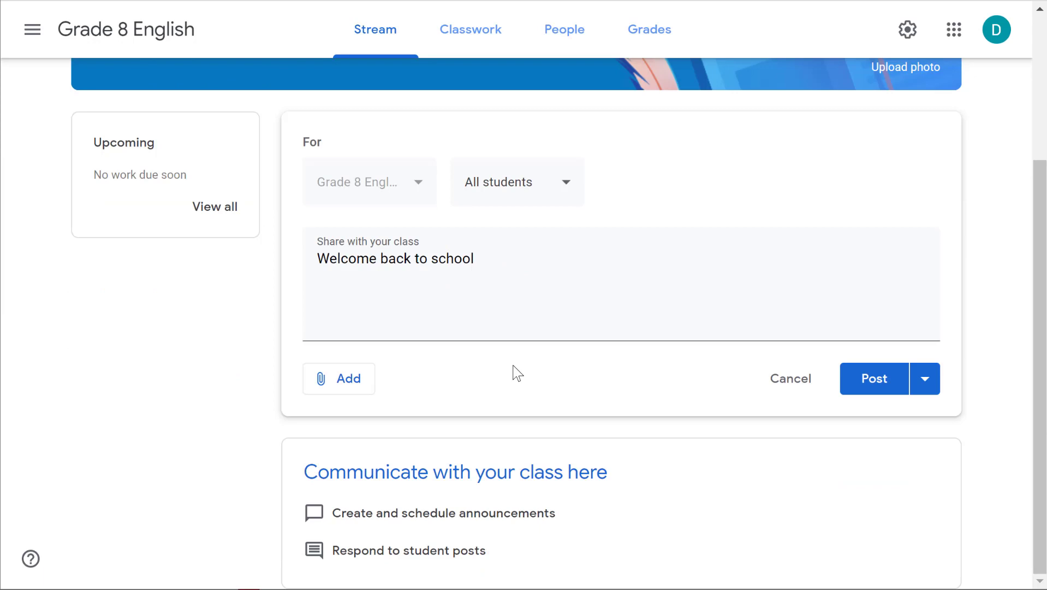
{"action": "left_click", "coordinate": [357, 383]}
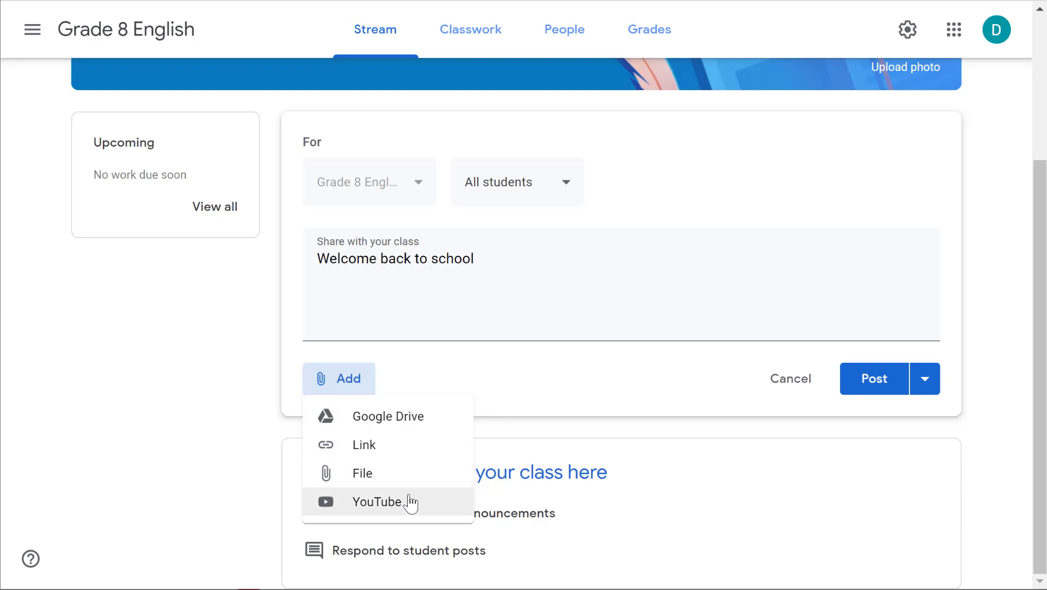
{"action": "left_click", "coordinate": [408, 420]}
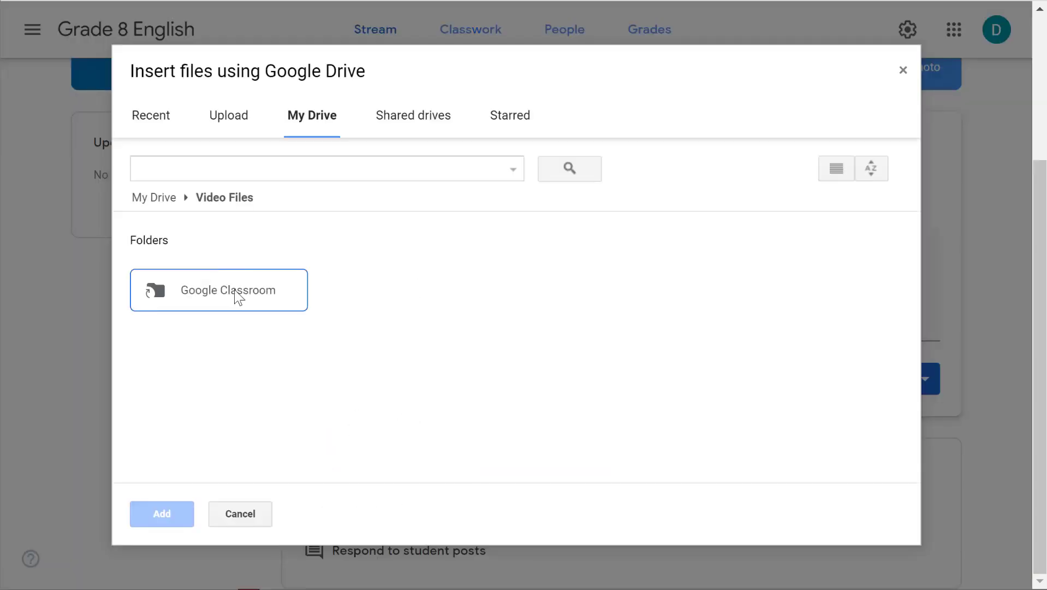
{"action": "double_click", "coordinate": [195, 296]}
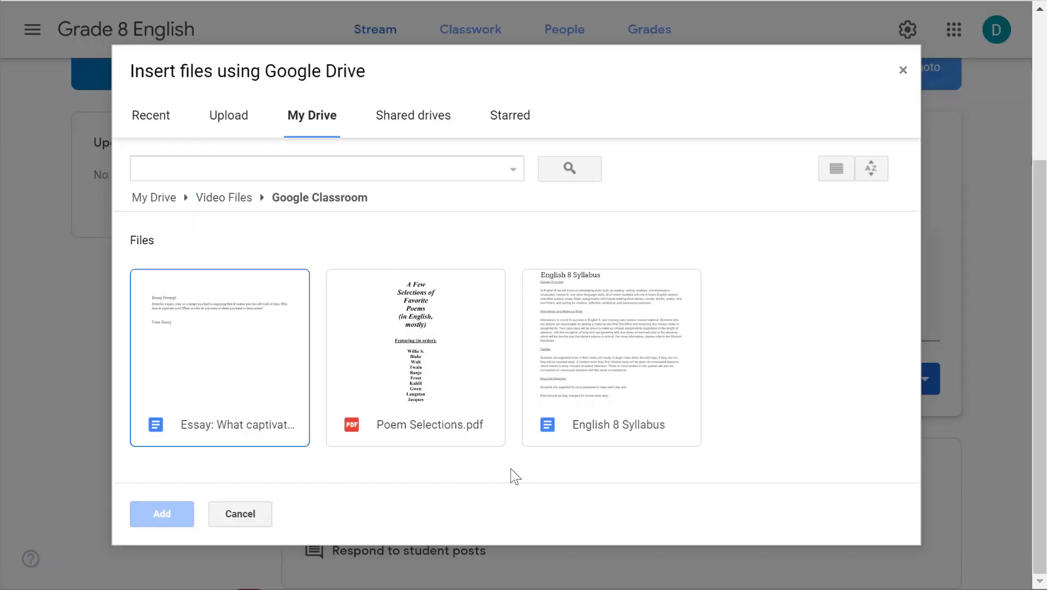
{"action": "double_click", "coordinate": [591, 304]}
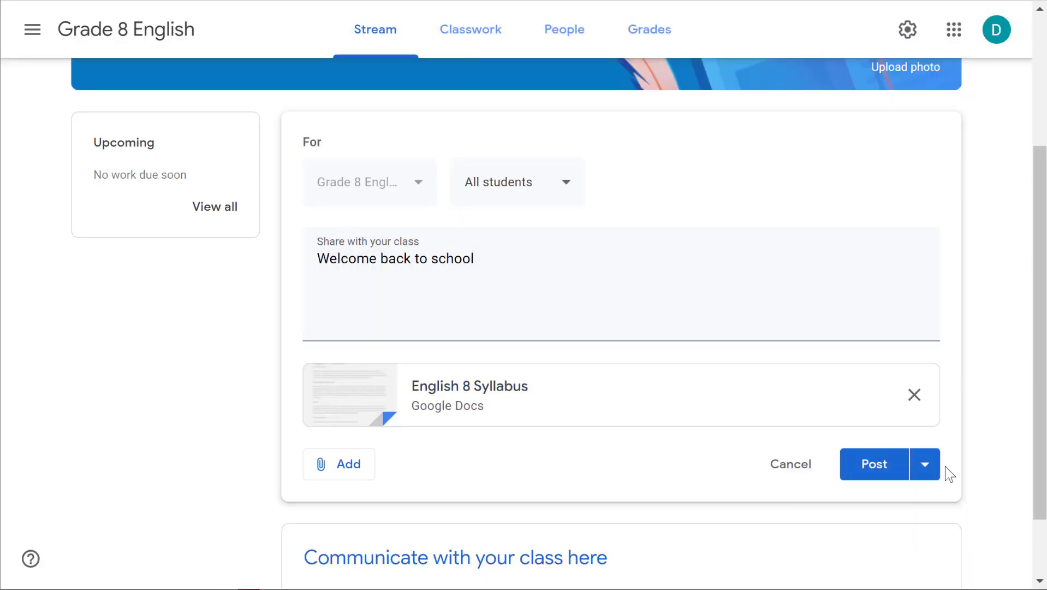
{"action": "left_click", "coordinate": [926, 466]}
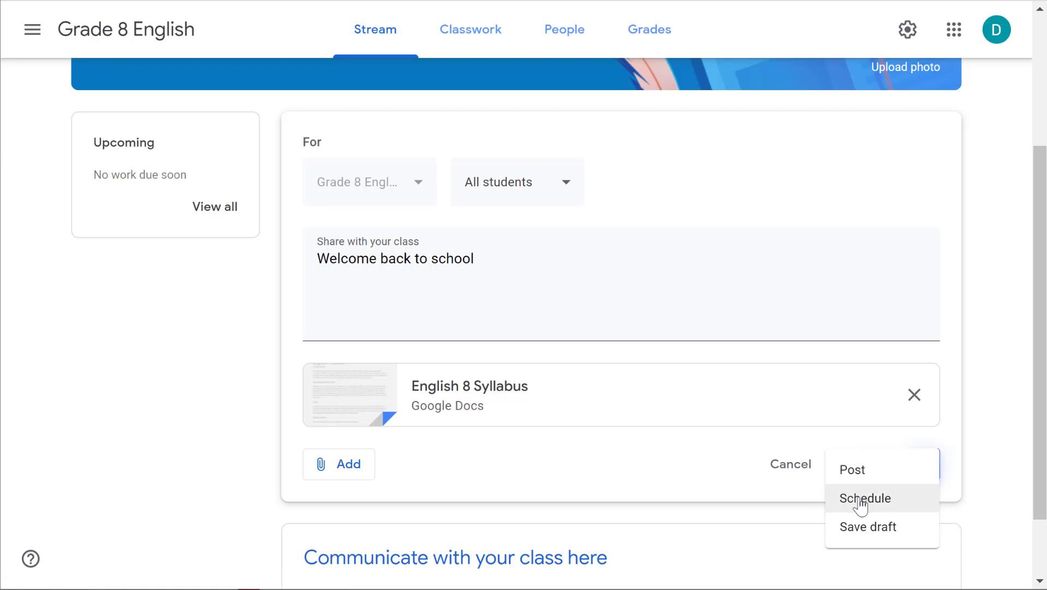
{"action": "left_click", "coordinate": [853, 470]}
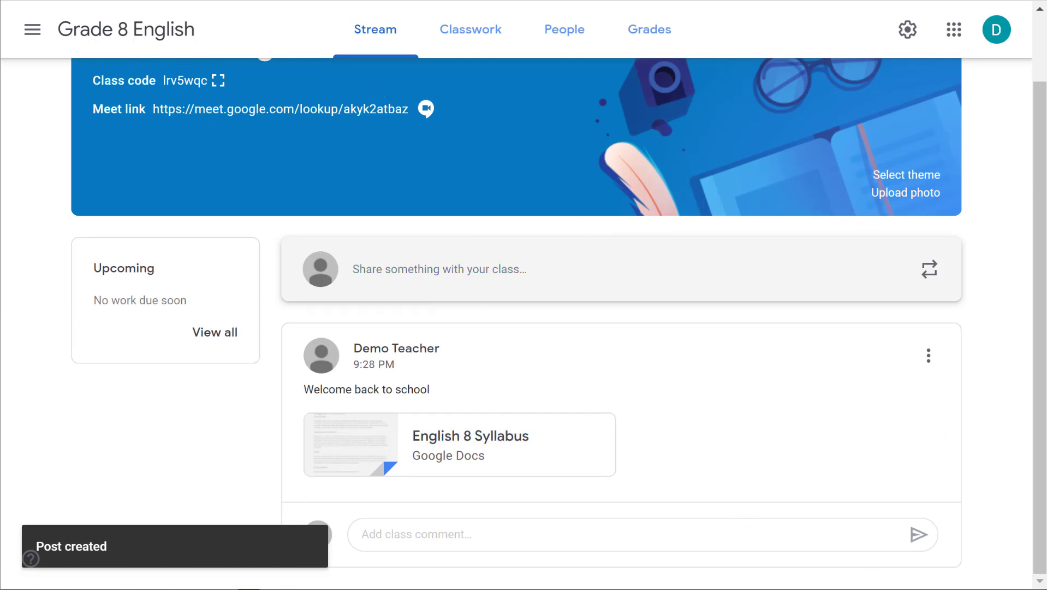
- Create a topic named "Assignments" on the Classwork page
{"action": "left_click", "coordinate": [476, 38]}
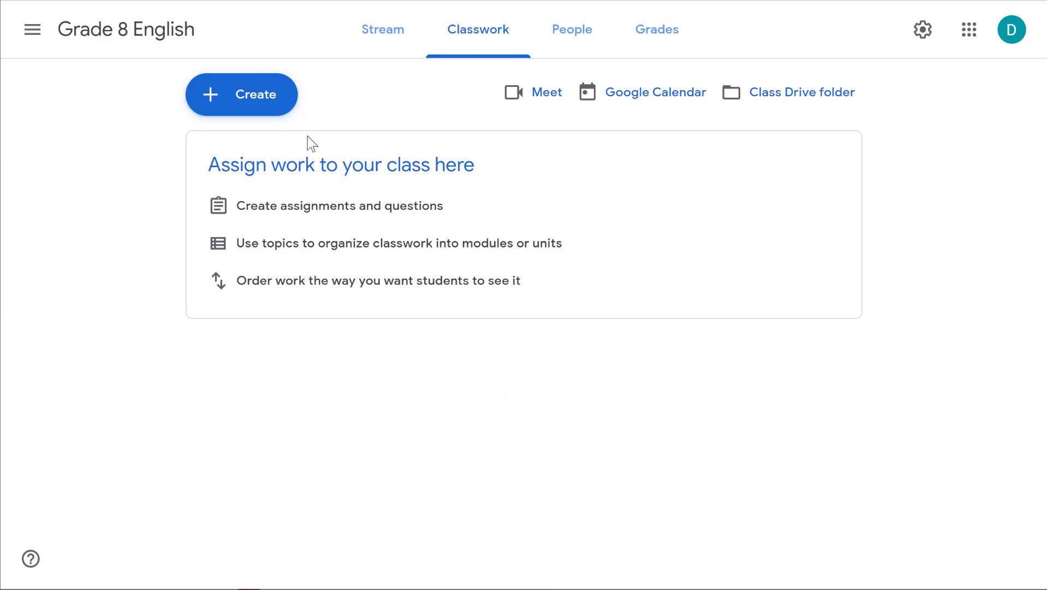
{"action": "left_click", "coordinate": [253, 109]}
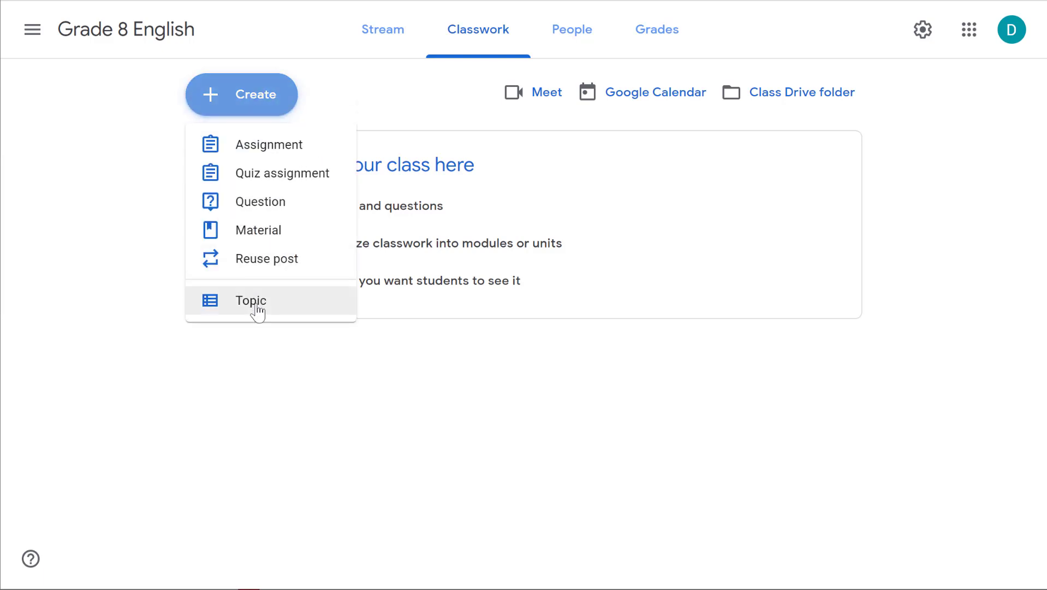
{"action": "left_click", "coordinate": [273, 308]}
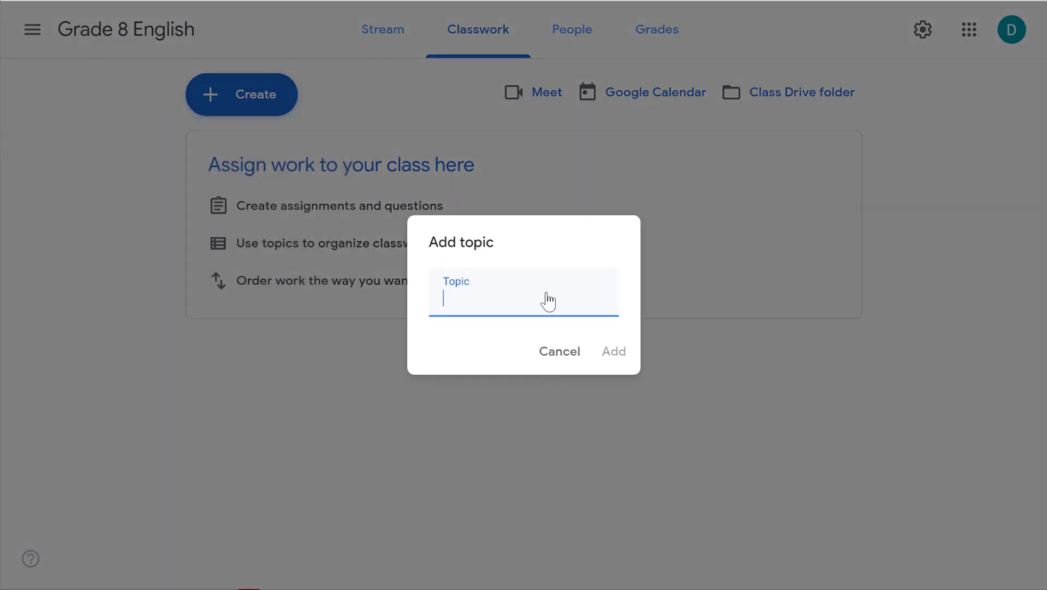
{"action": "type", "text": "Assignments"}
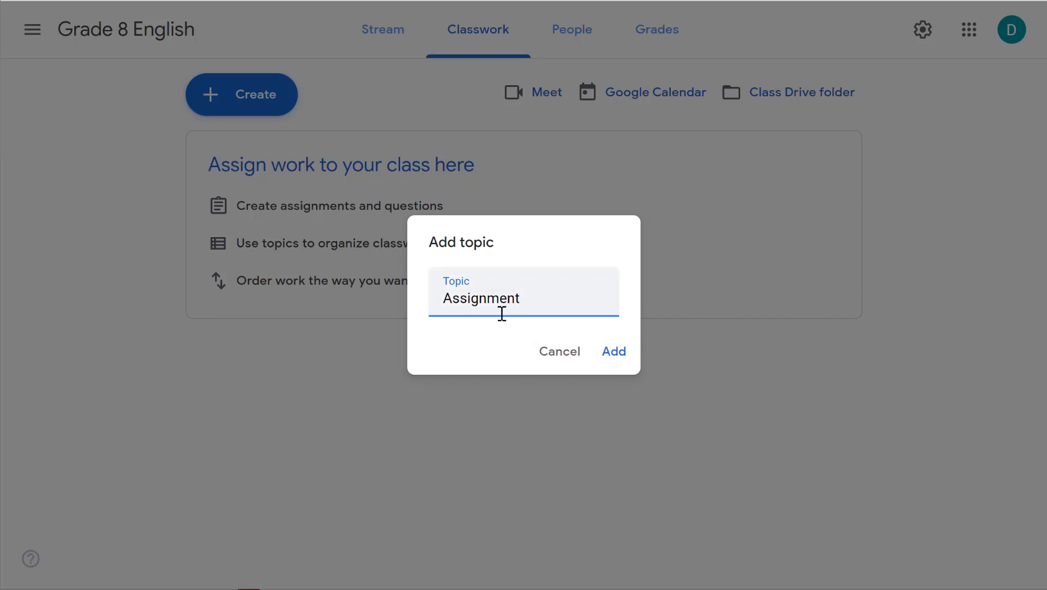
{"action": "left_click", "coordinate": [633, 353]}
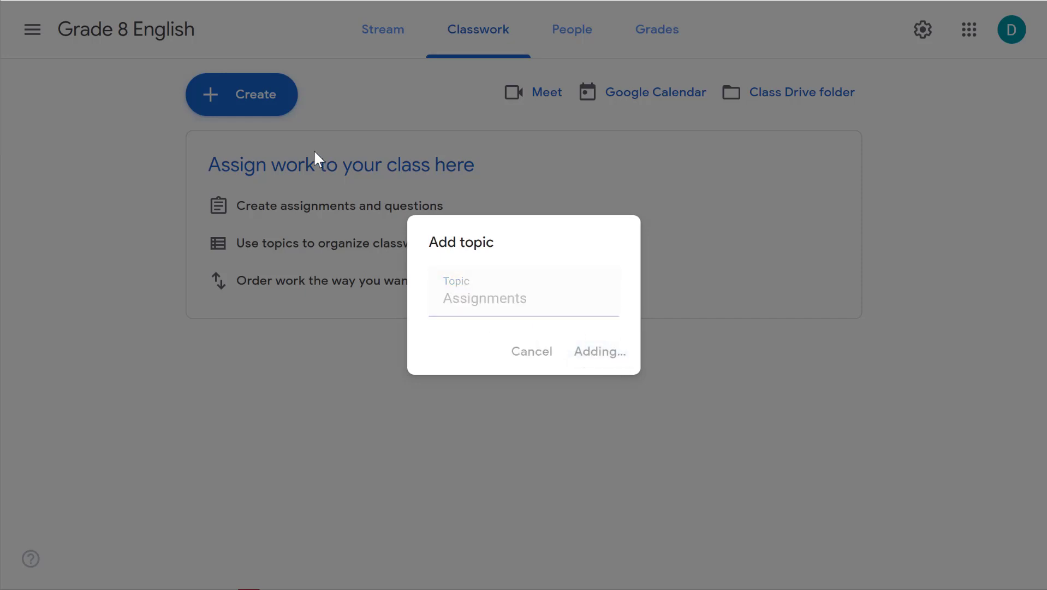
- Create a second classwork topic named "Materials"
{"action": "left_click", "coordinate": [358, 102]}
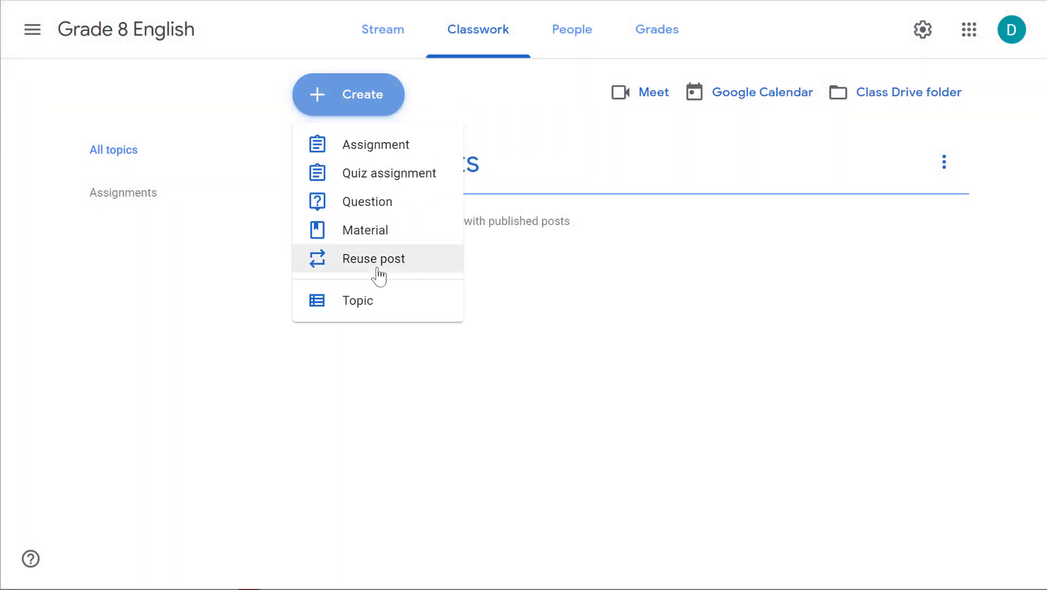
{"action": "left_click", "coordinate": [377, 305]}
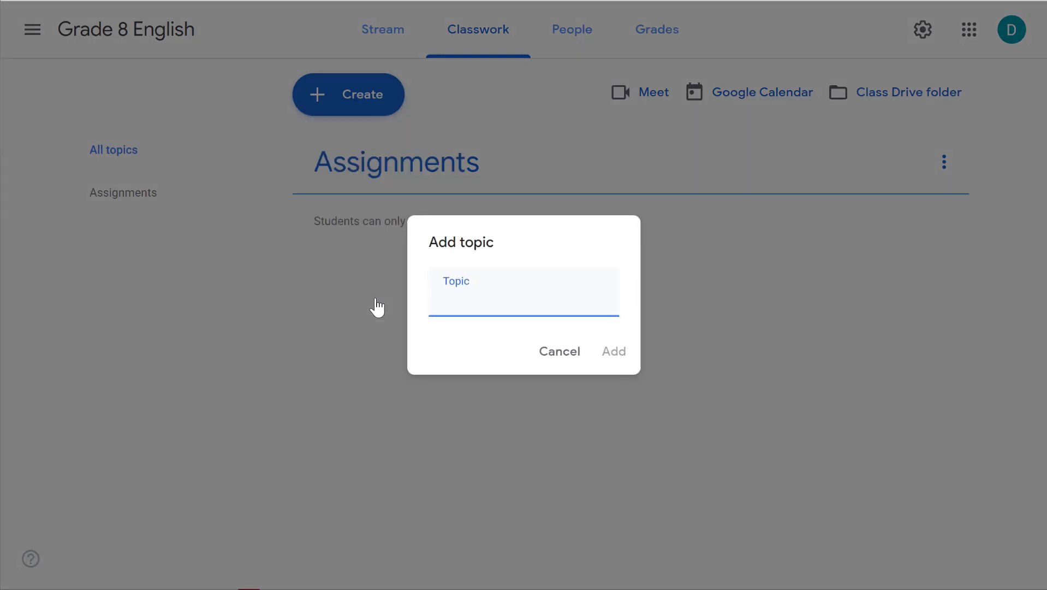
{"action": "type", "text": "Materials"}
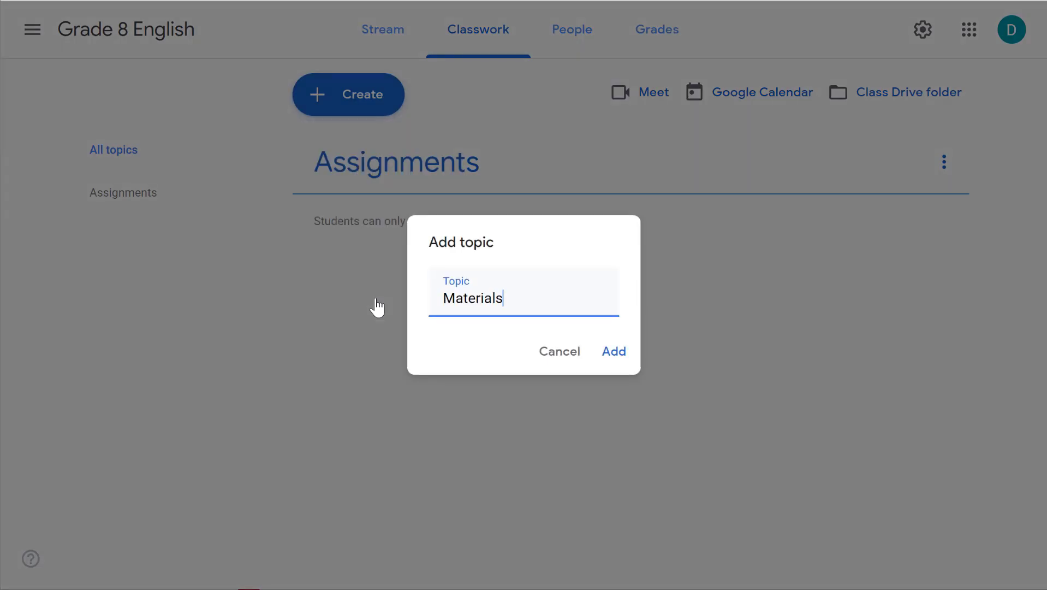
{"action": "left_click", "coordinate": [624, 352]}
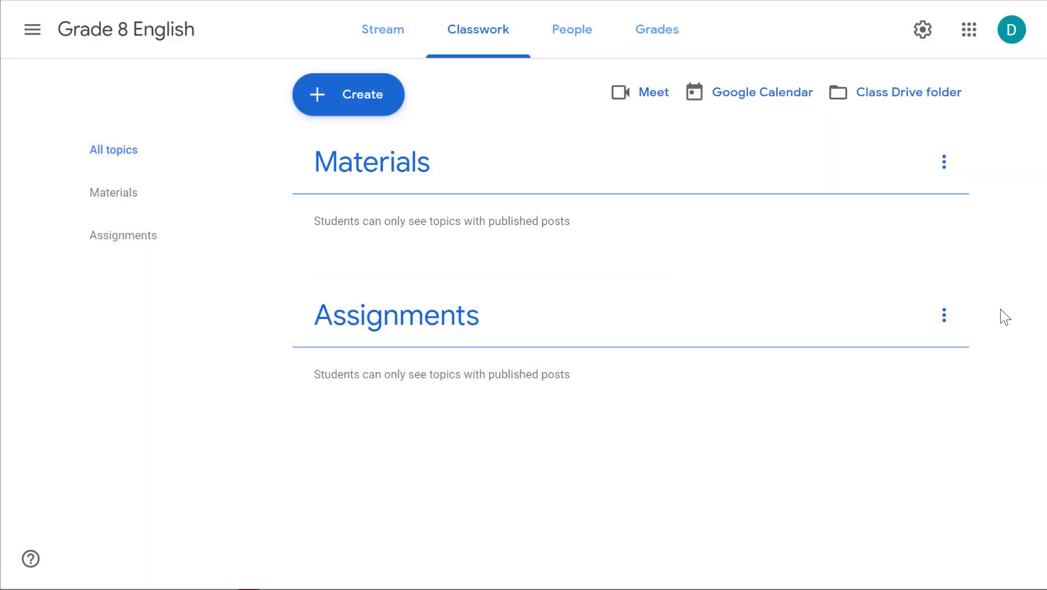
- Move the Assignments topic above Materials, and return Materials to the first position
{"action": "left_click_drag", "start_coordinate": [666, 300], "coordinate": [371, 179]}
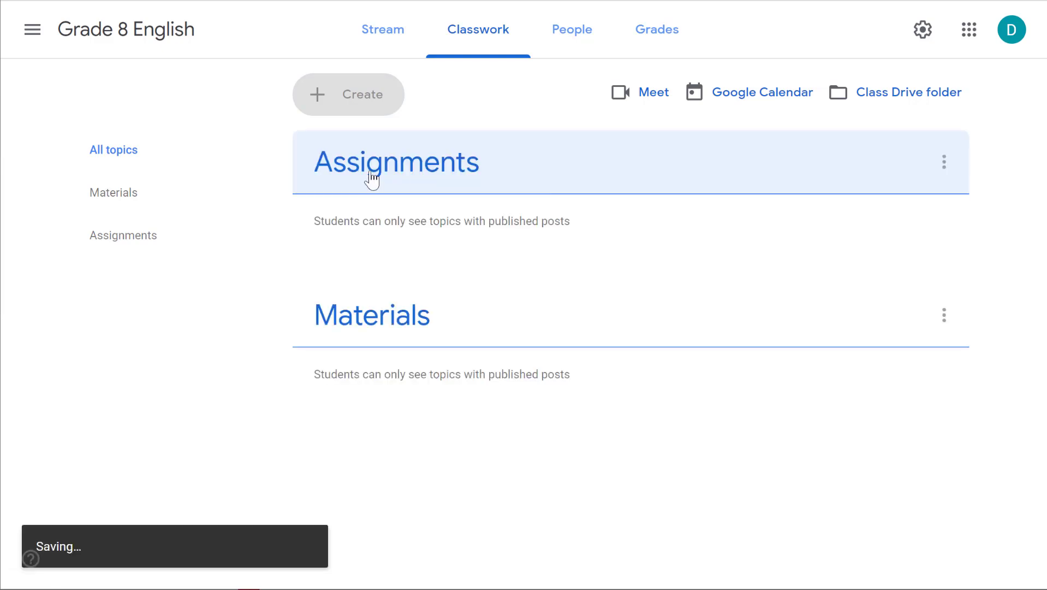
{"action": "left_click_drag", "start_coordinate": [423, 332], "coordinate": [445, 145]}
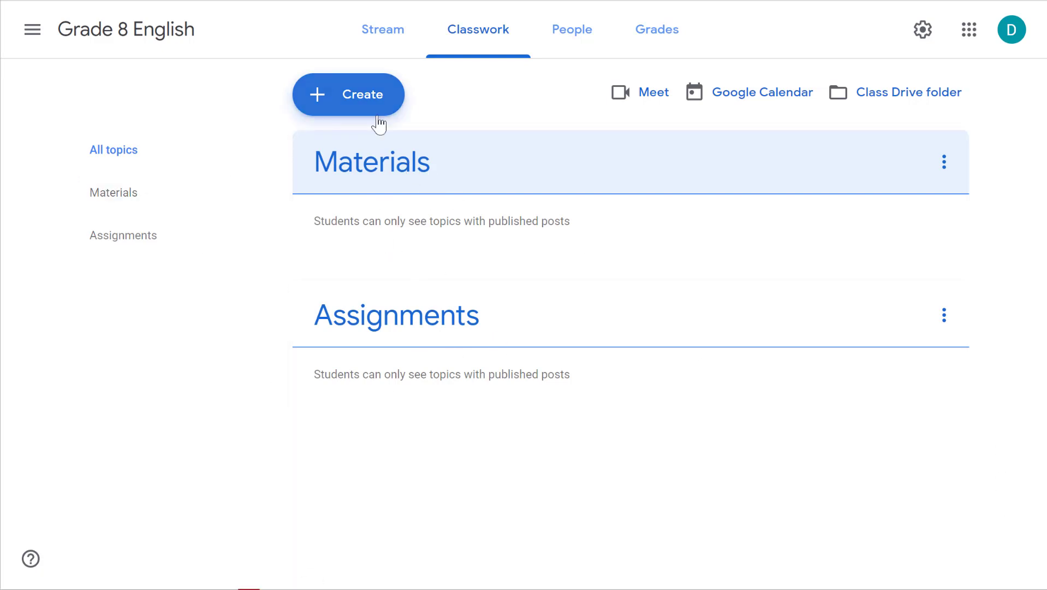
- Start a new class material titled "Class Syllabus" with the description "Please read and share with your parents"
{"action": "left_click", "coordinate": [373, 101]}
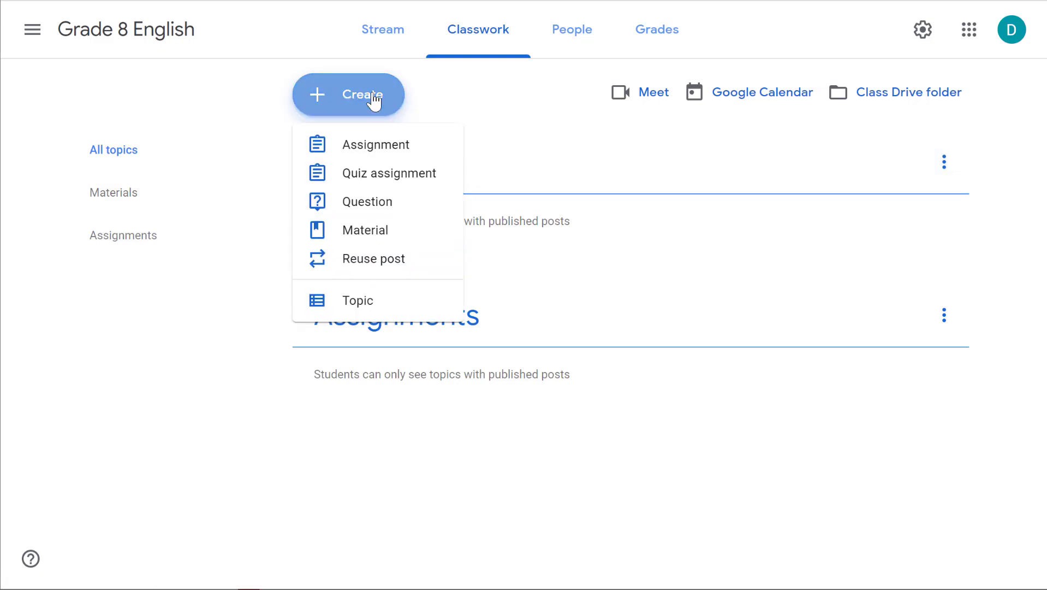
{"action": "left_click", "coordinate": [366, 240]}
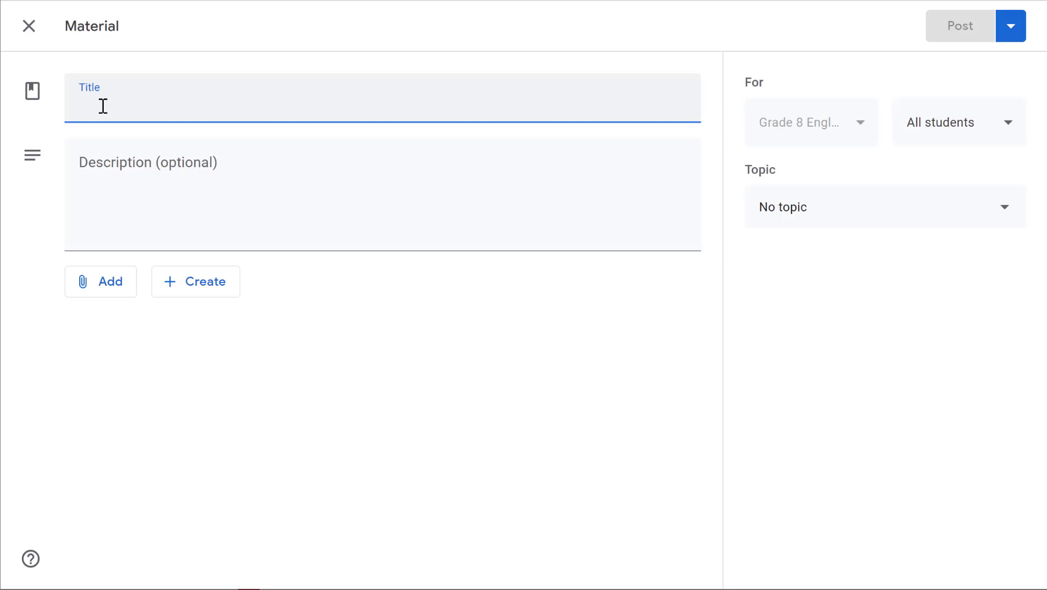
{"action": "type", "text": "Class Syllabus"}
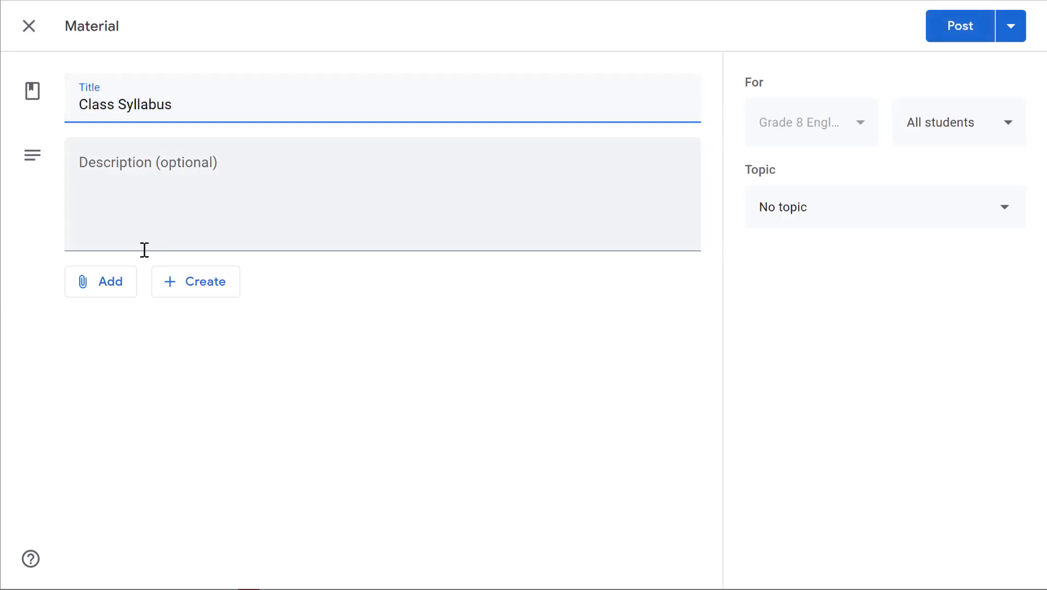
{"action": "left_click", "coordinate": [157, 171]}
{"action": "type", "text": "Plea"}
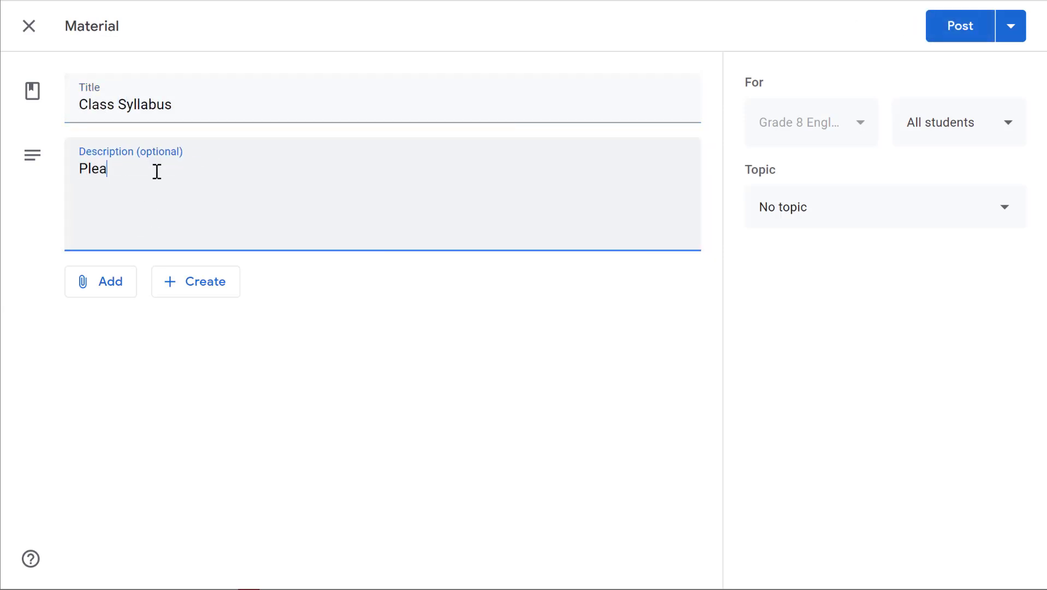
{"action": "type", "text": "se read and share with your parents"}
- Attach the English 8 Syllabus document from the Google Classroom folder in Google Drive to the Class Syllabus material
{"action": "left_click", "coordinate": [125, 283]}
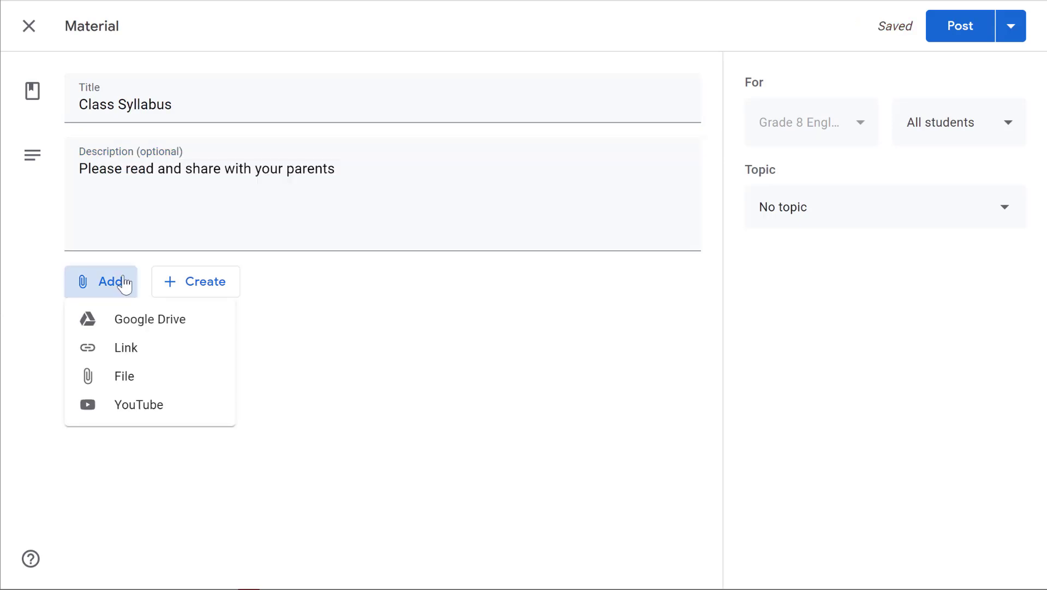
{"action": "left_click", "coordinate": [140, 317]}
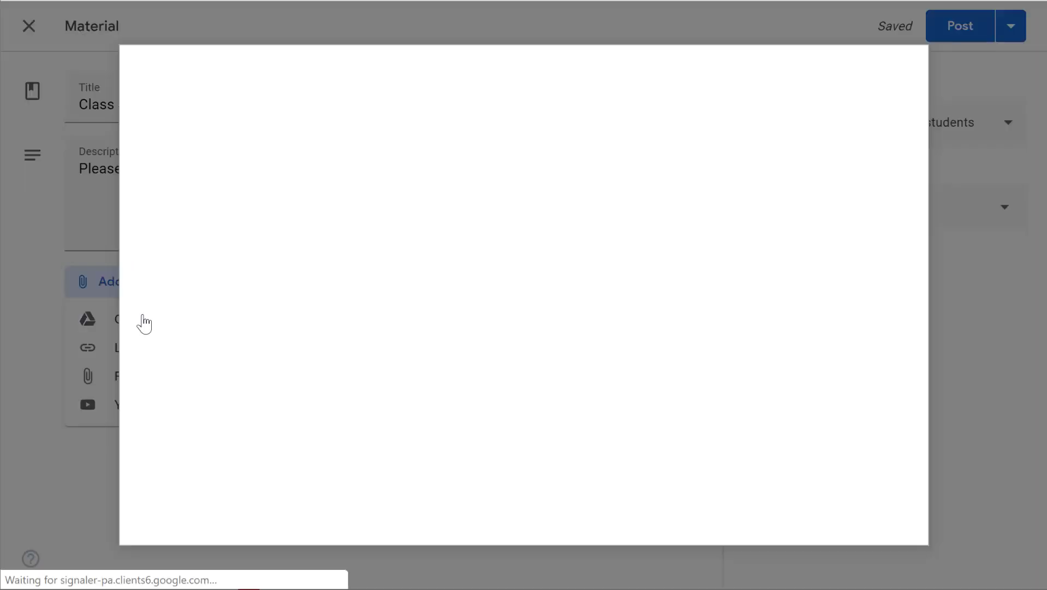
{"action": "double_click", "coordinate": [249, 280]}
{"action": "double_click", "coordinate": [250, 281]}
{"action": "left_click", "coordinate": [611, 350]}
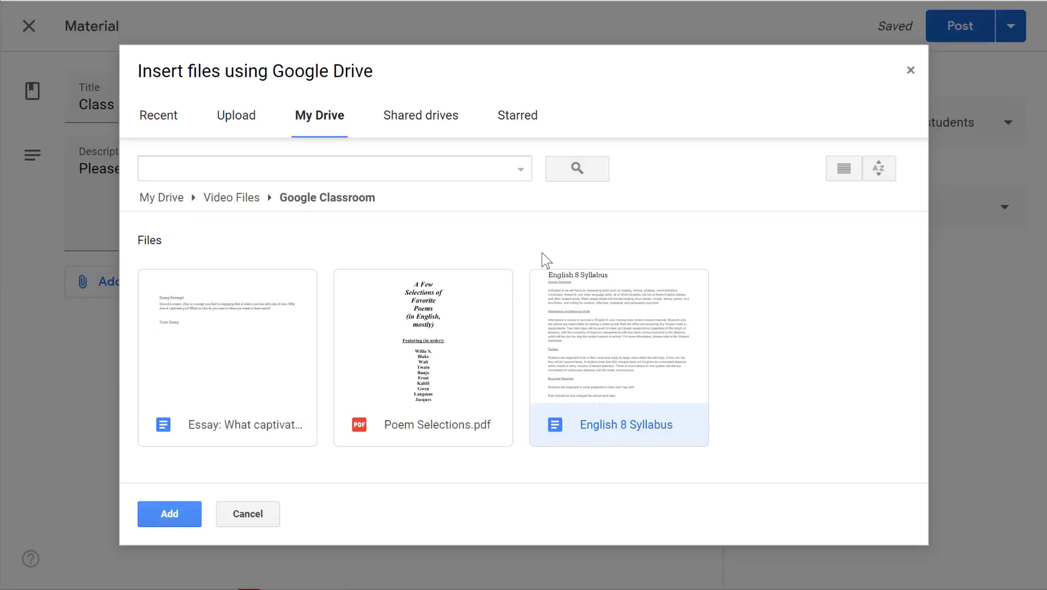
{"action": "left_click", "coordinate": [169, 513]}
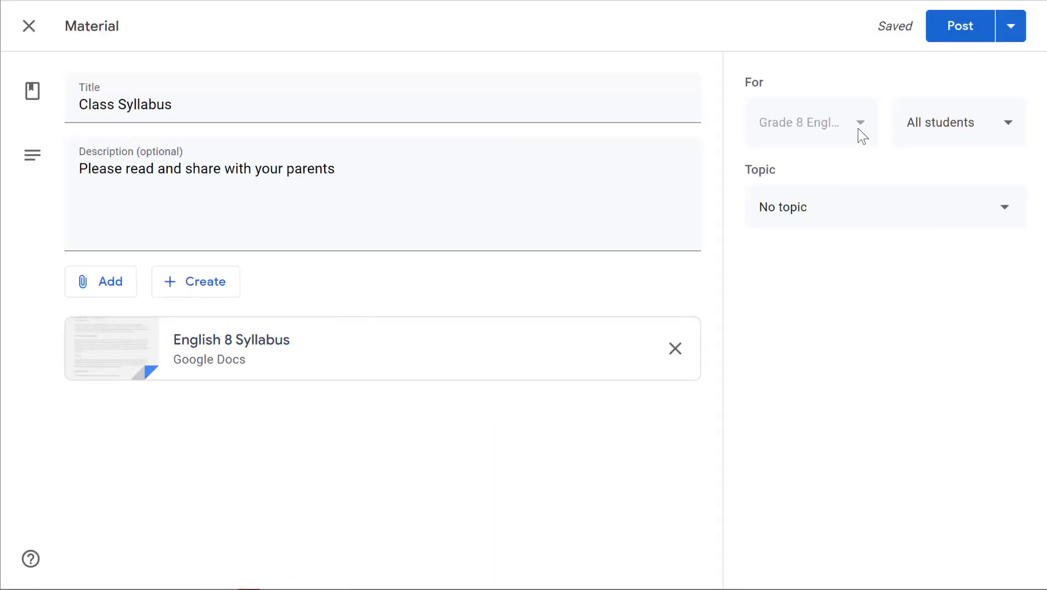
- Check the recipients of the Class Syllabus material, assign it to the Materials topic, and post it
{"action": "left_click", "coordinate": [950, 140]}
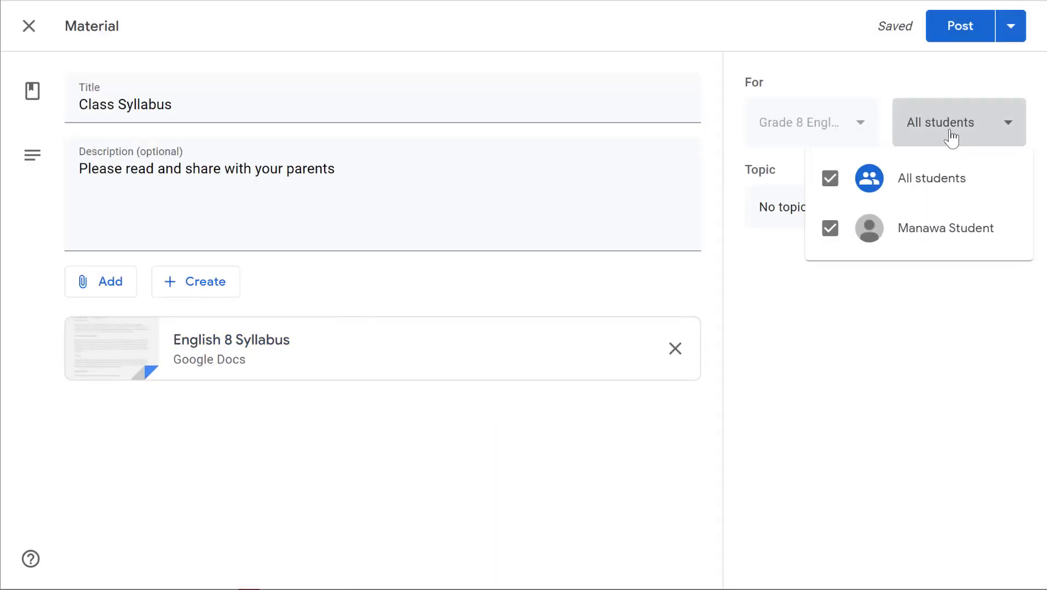
{"action": "left_click", "coordinate": [950, 136]}
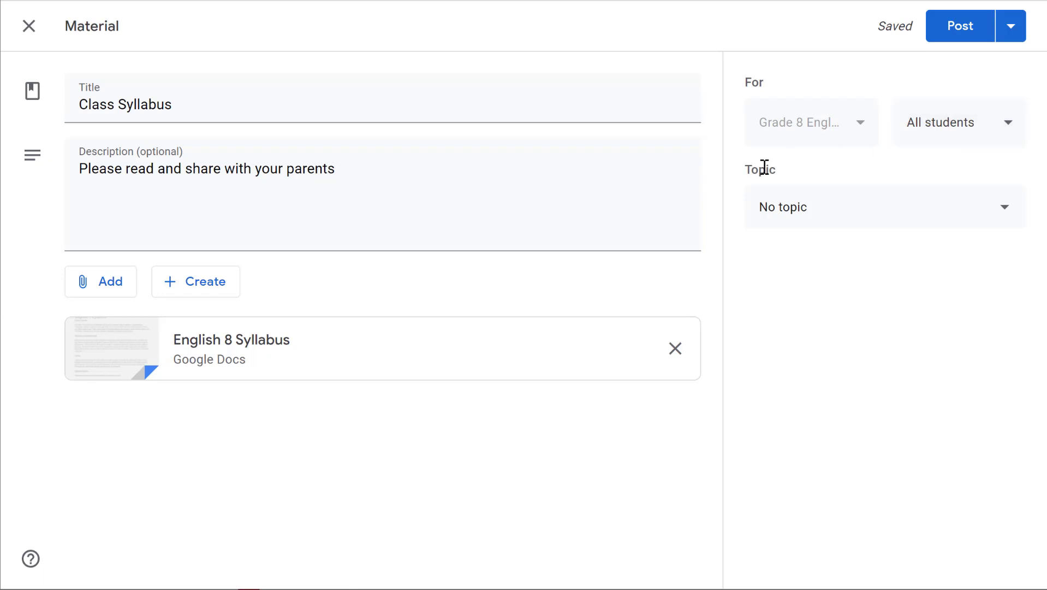
{"action": "left_click", "coordinate": [849, 213]}
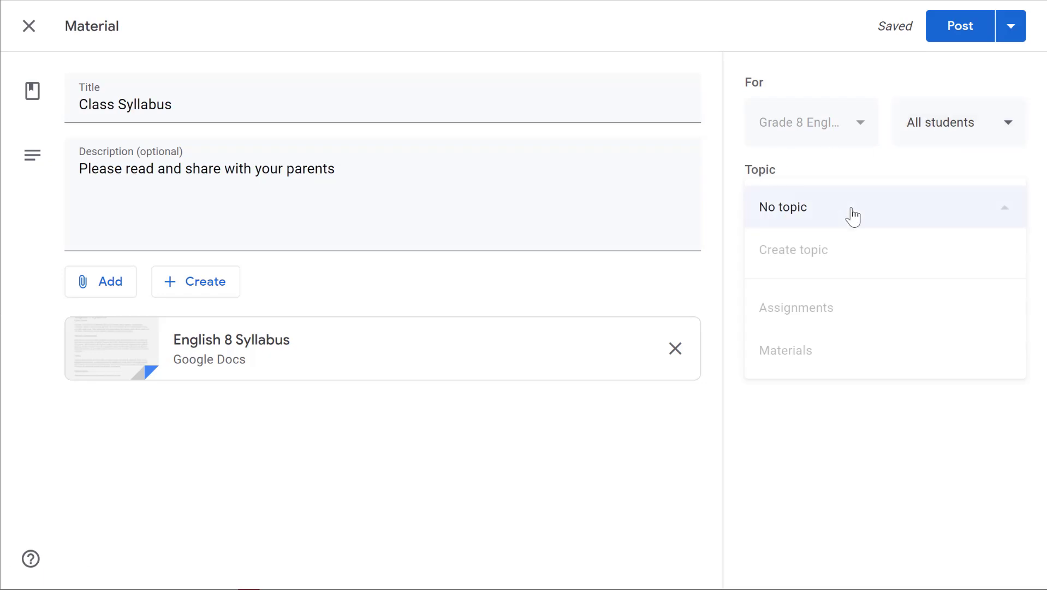
{"action": "left_click", "coordinate": [809, 365]}
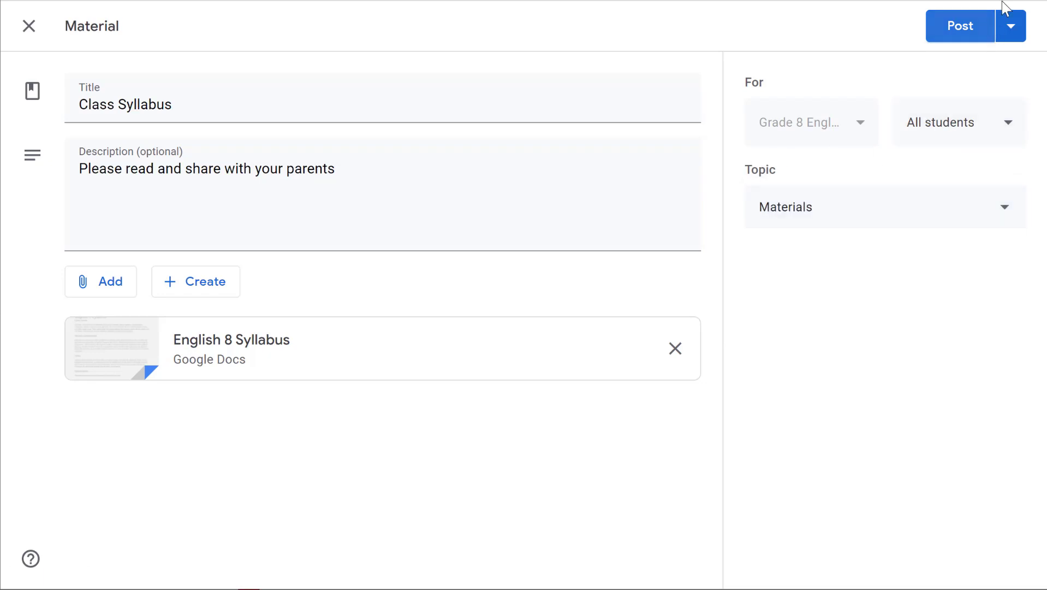
{"action": "left_click", "coordinate": [959, 32]}
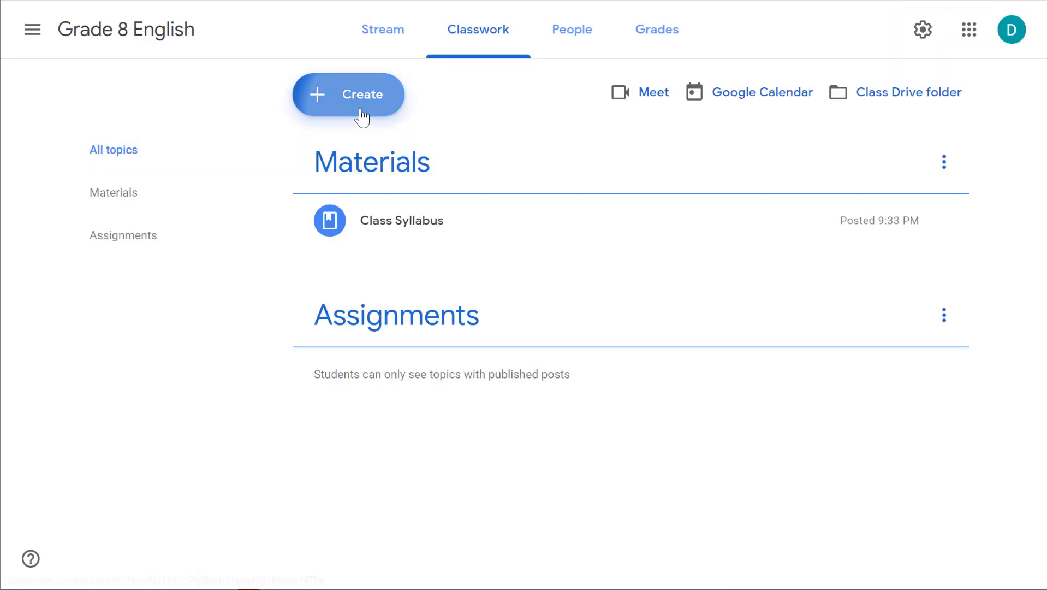
- Start a new class material titled "MLA Style Guide"
{"action": "left_click", "coordinate": [361, 112]}
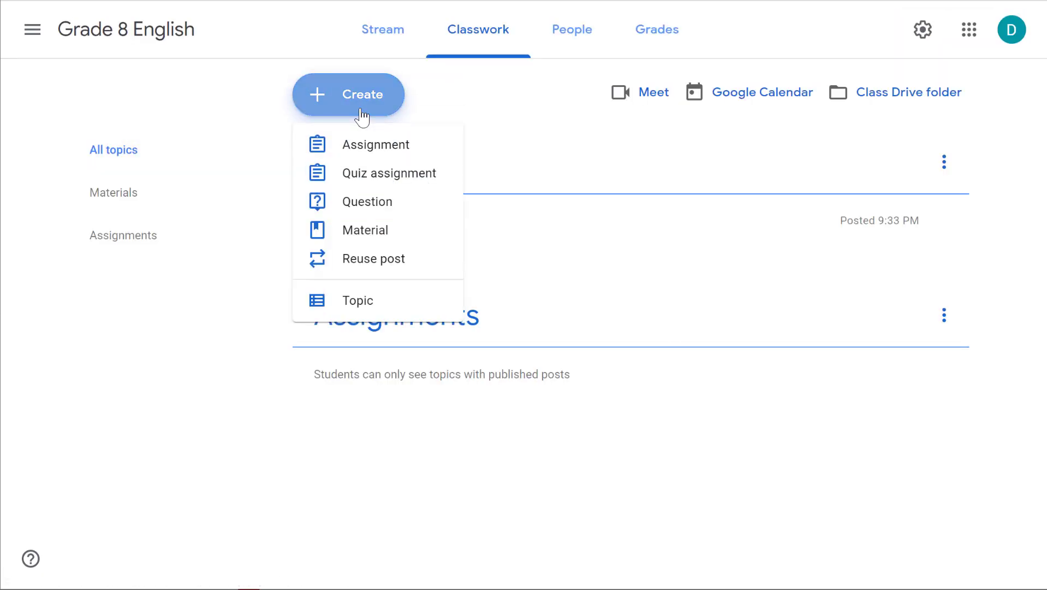
{"action": "left_click", "coordinate": [371, 232]}
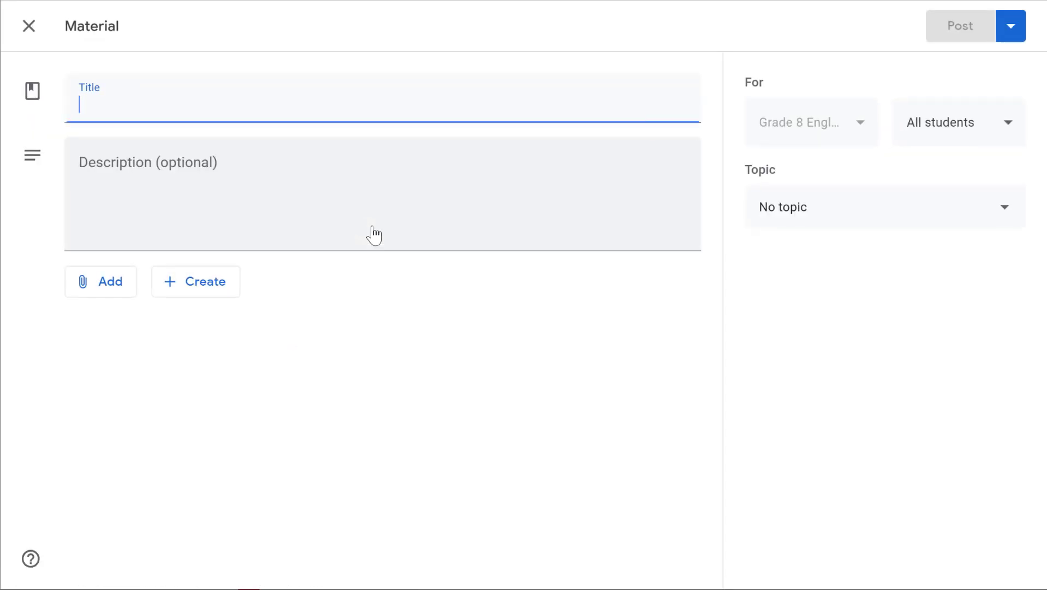
{"action": "left_click", "coordinate": [117, 105]}
{"action": "type", "text": "MLA Style Guide"}
- Attach the copied link to Purdue Writing Lab's MLA Formatting and Style Guide, and post the material under the Materials topic
{"action": "left_click", "coordinate": [125, 294]}
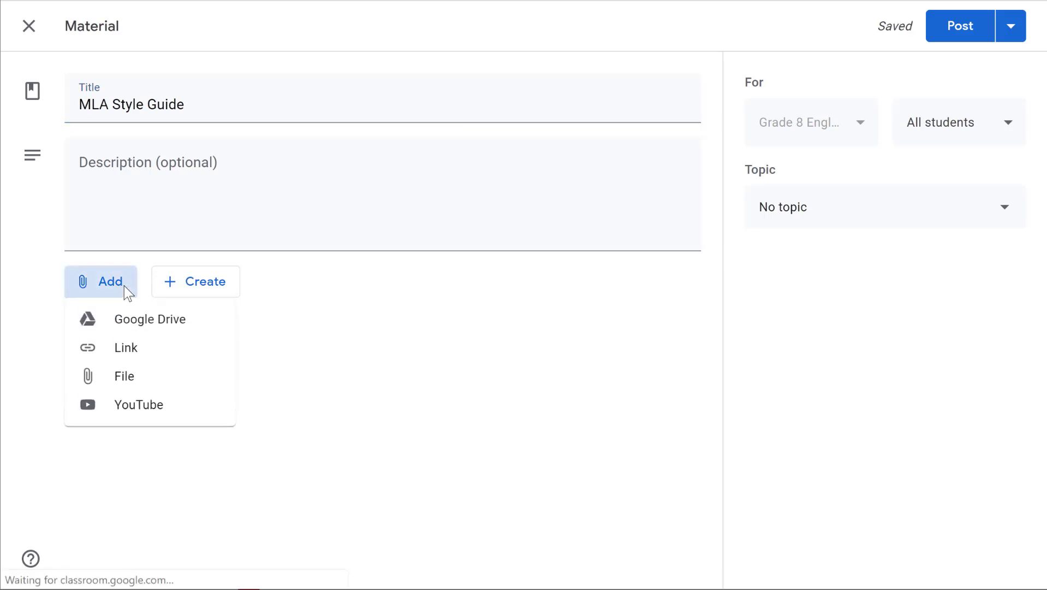
{"action": "left_click", "coordinate": [126, 350]}
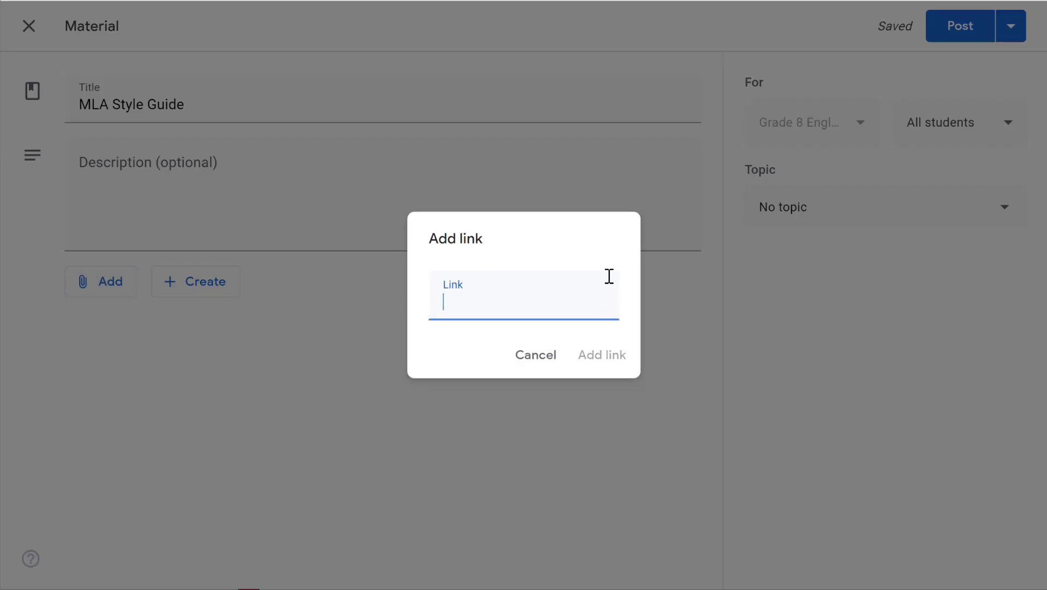
{"action": "key", "text": "ctrl+v"}
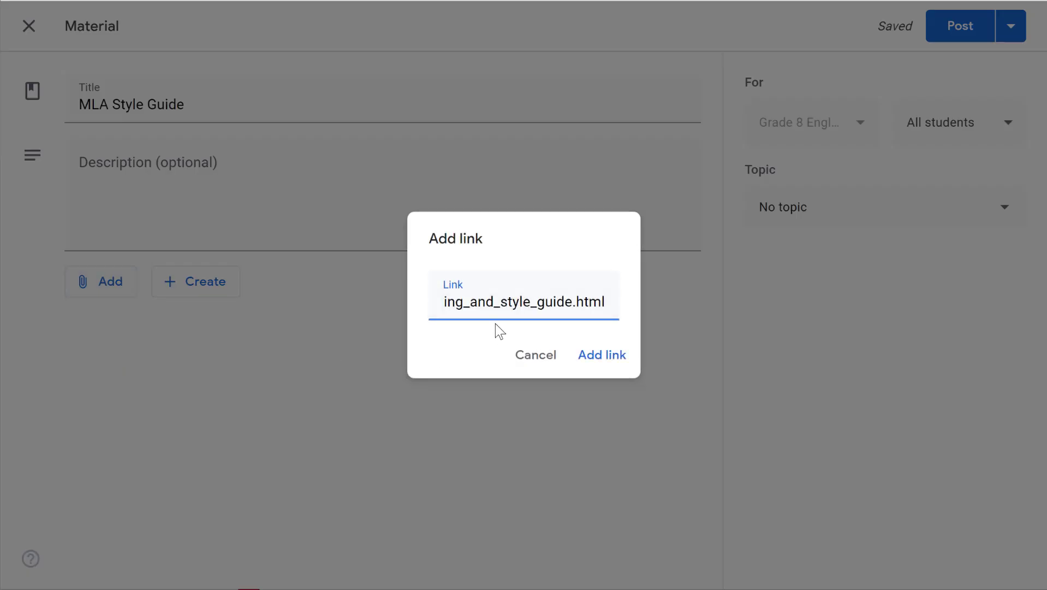
{"action": "left_click", "coordinate": [608, 359]}
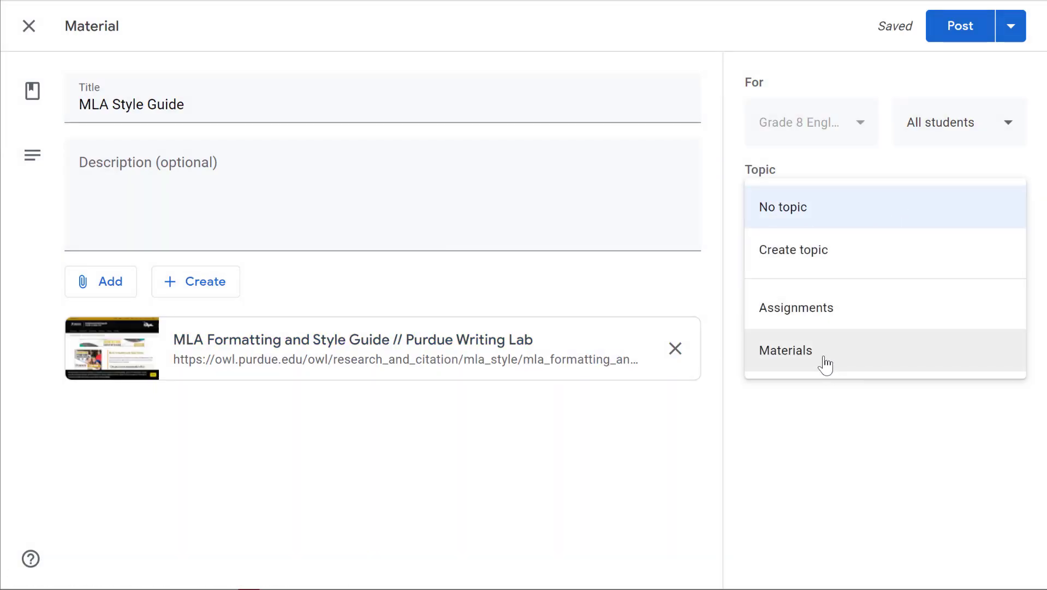
{"action": "left_click", "coordinate": [827, 364]}
{"action": "left_click", "coordinate": [977, 26]}
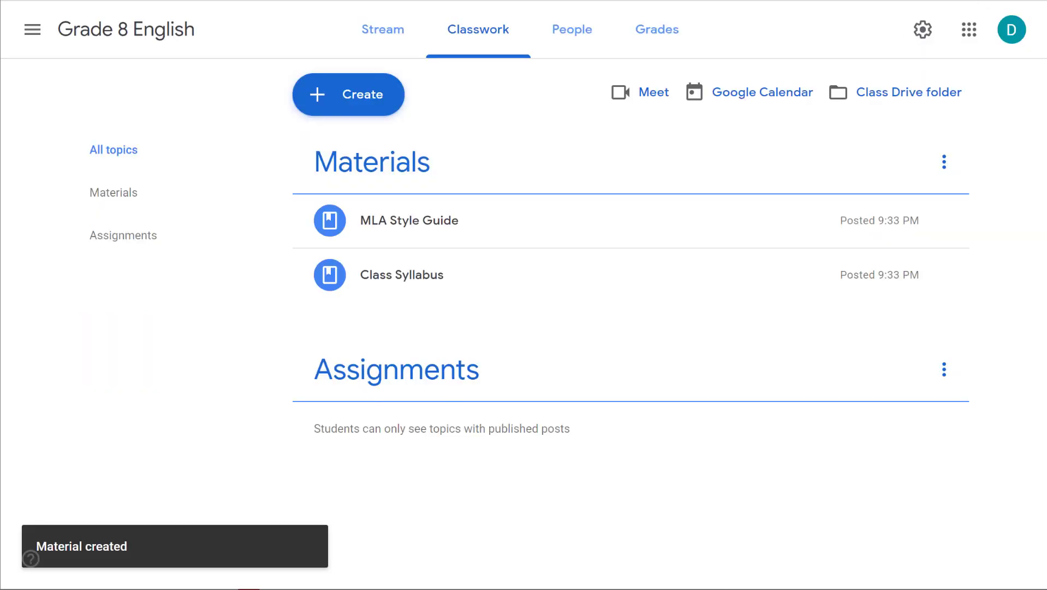
- Start another class material titled "Poem Selections"
{"action": "left_click", "coordinate": [378, 105]}
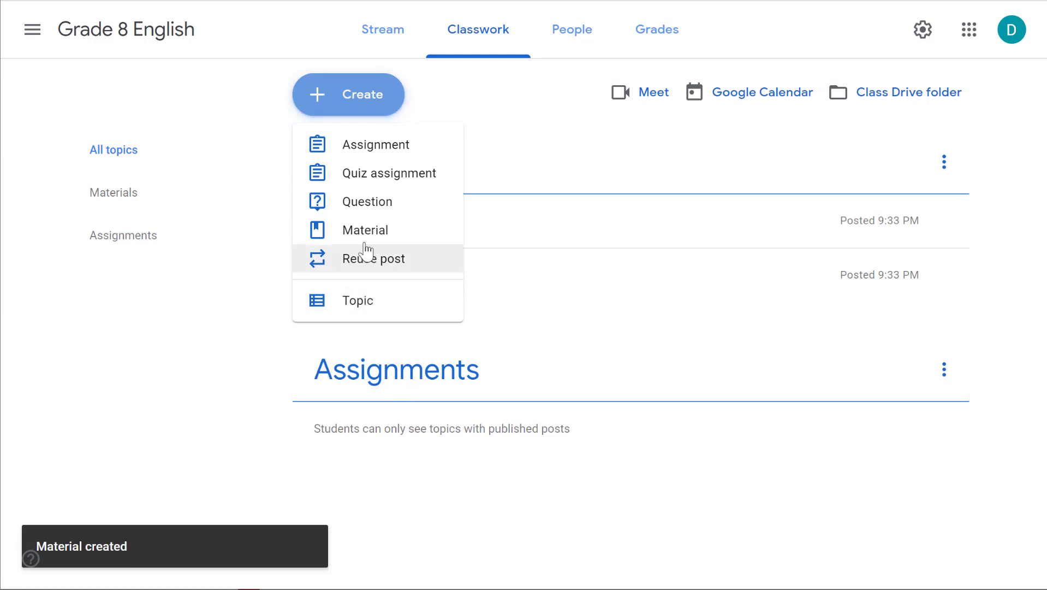
{"action": "left_click", "coordinate": [365, 235]}
{"action": "type", "text": "Poem Selections"}
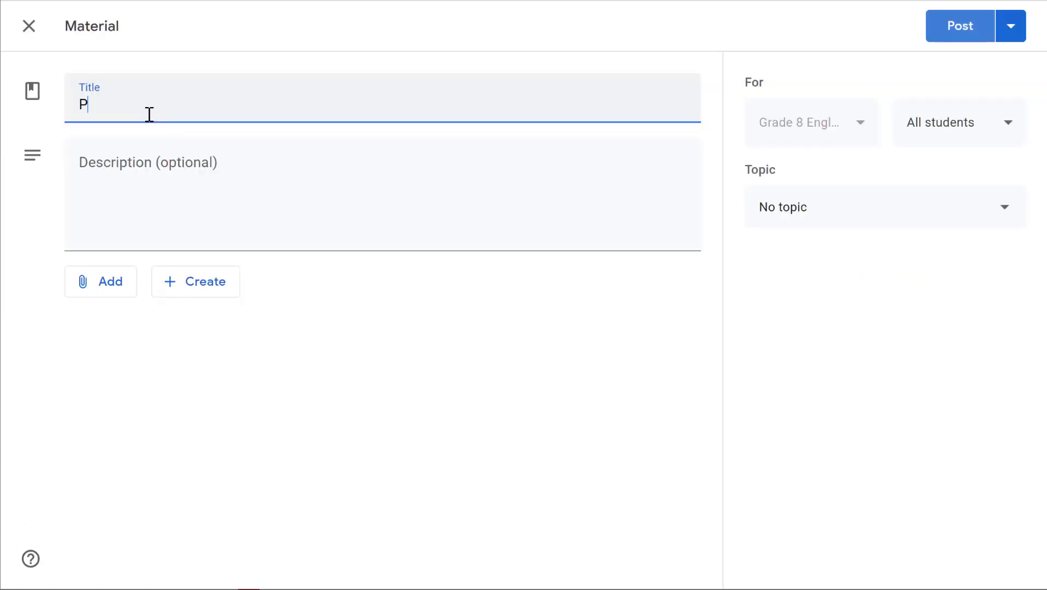
- Upload Poem Selections.pdf from the computer as an attachment to the Poem Selections material
{"action": "left_click", "coordinate": [74, 291]}
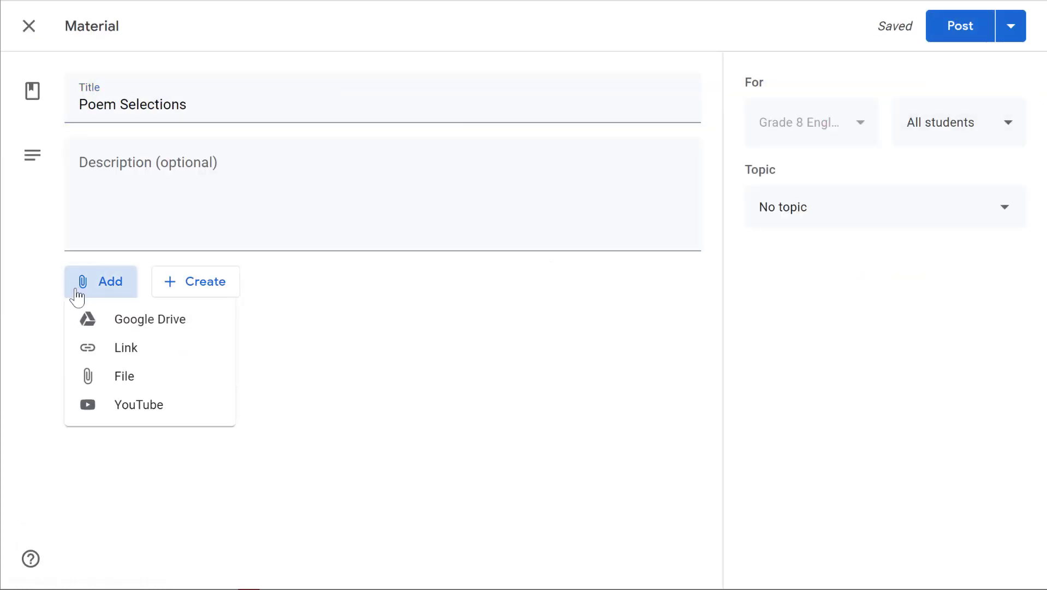
{"action": "left_click", "coordinate": [125, 382]}
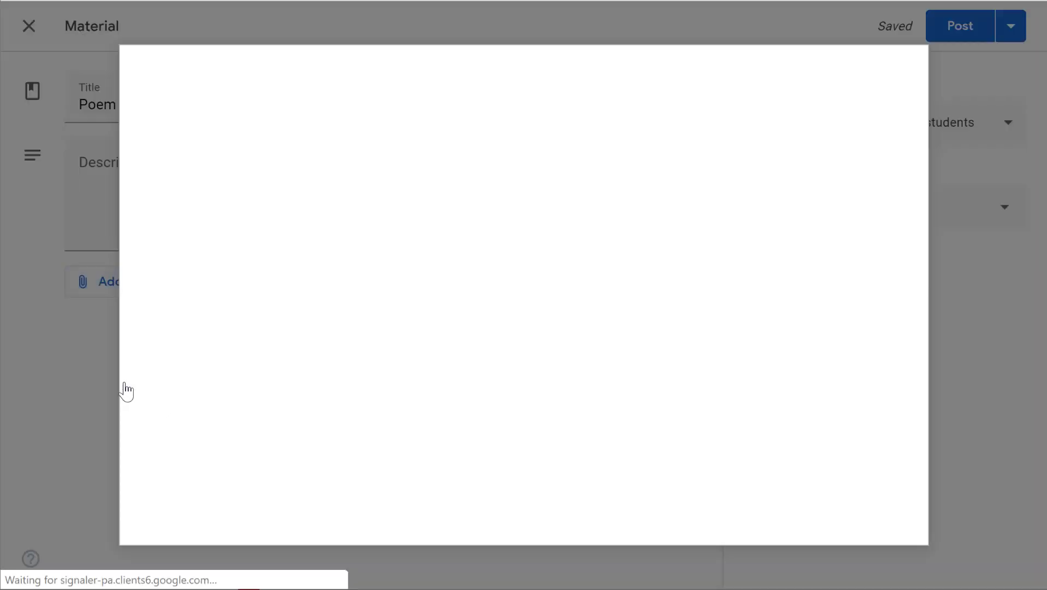
{"action": "left_click", "coordinate": [502, 309]}
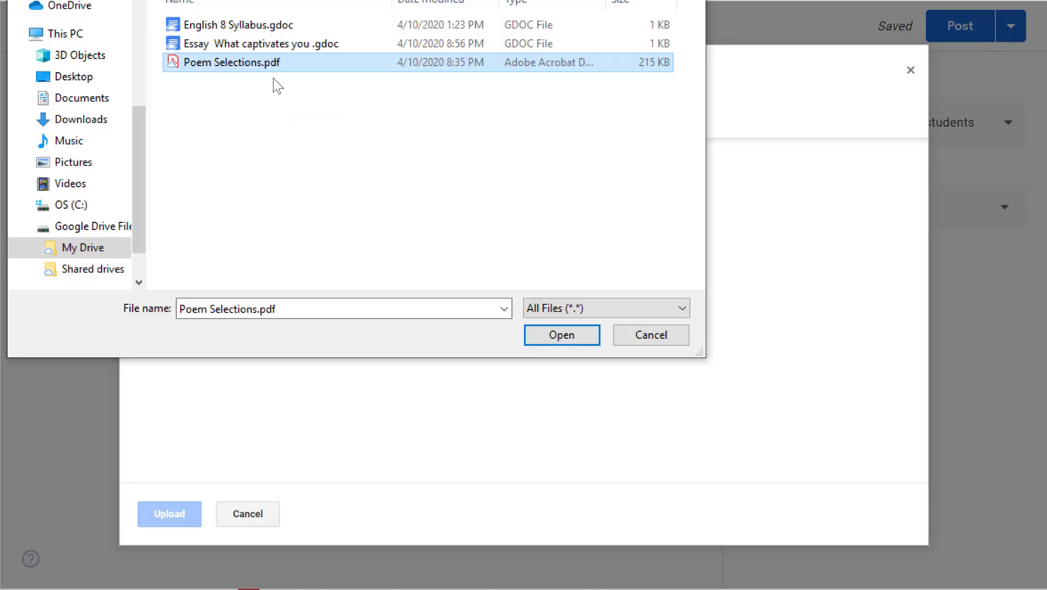
{"action": "left_click", "coordinate": [545, 337]}
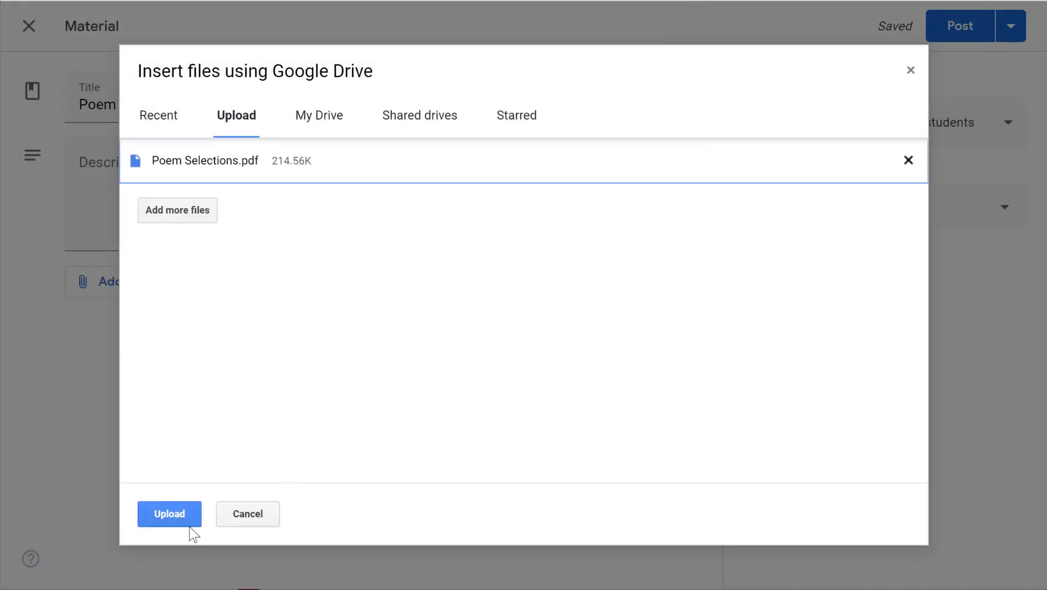
{"action": "left_click", "coordinate": [169, 516]}
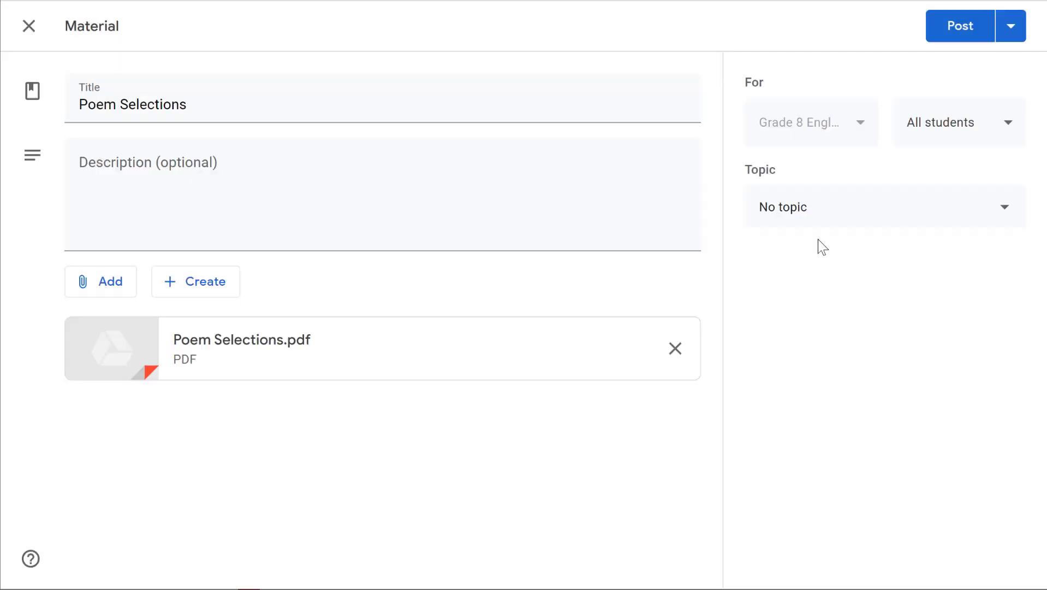
- Assign the Poem Selections material to the Materials topic and post it
{"action": "left_click", "coordinate": [847, 213]}
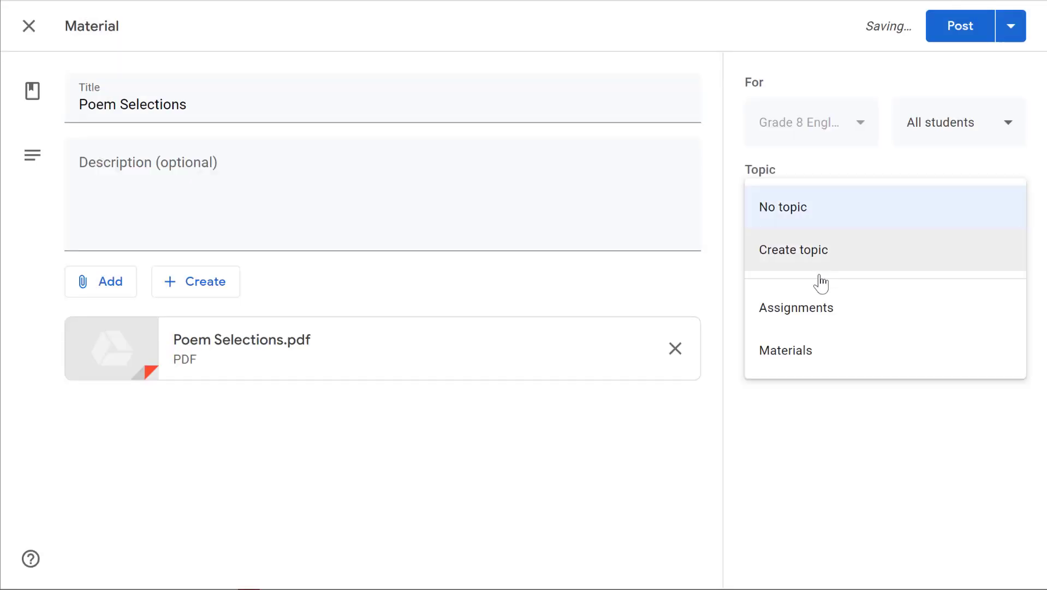
{"action": "left_click", "coordinate": [803, 355]}
{"action": "left_click", "coordinate": [947, 35]}
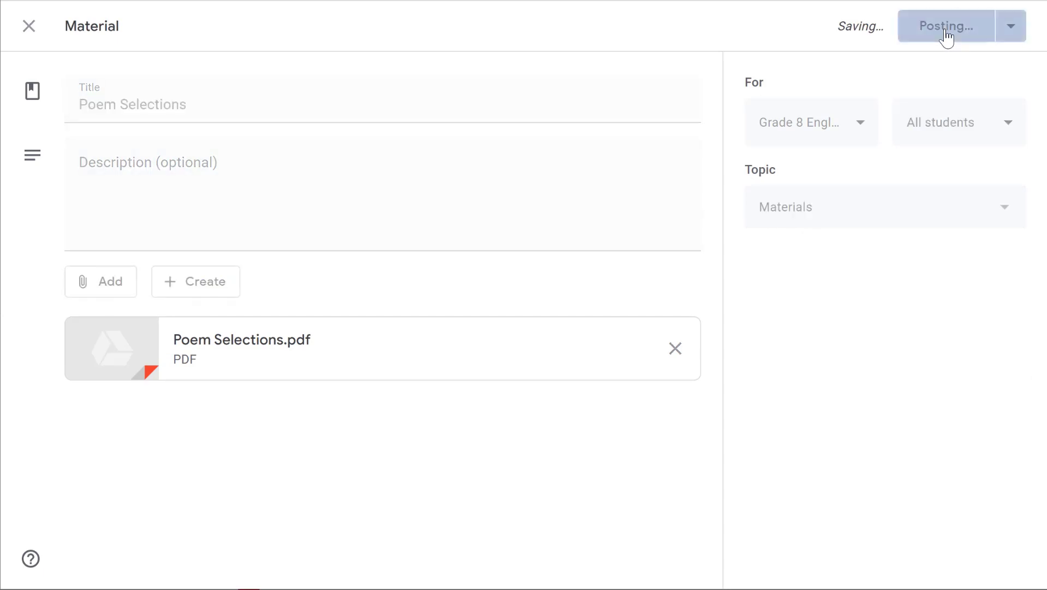
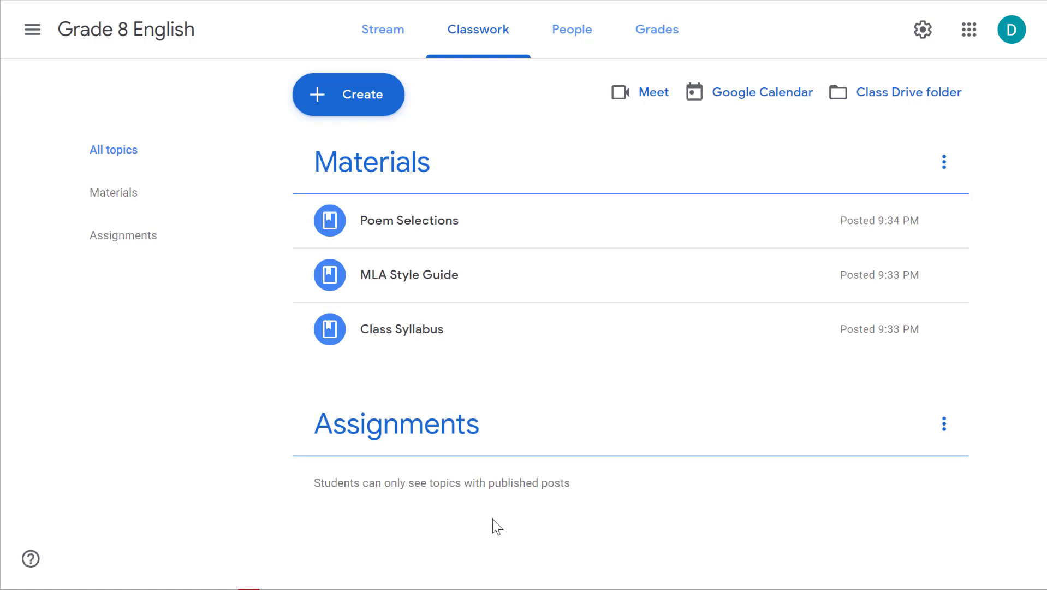
- Start a new assignment titled "Simple Essay" with the instructions "Please read the instructions from the attached document."
{"action": "left_click", "coordinate": [366, 106]}
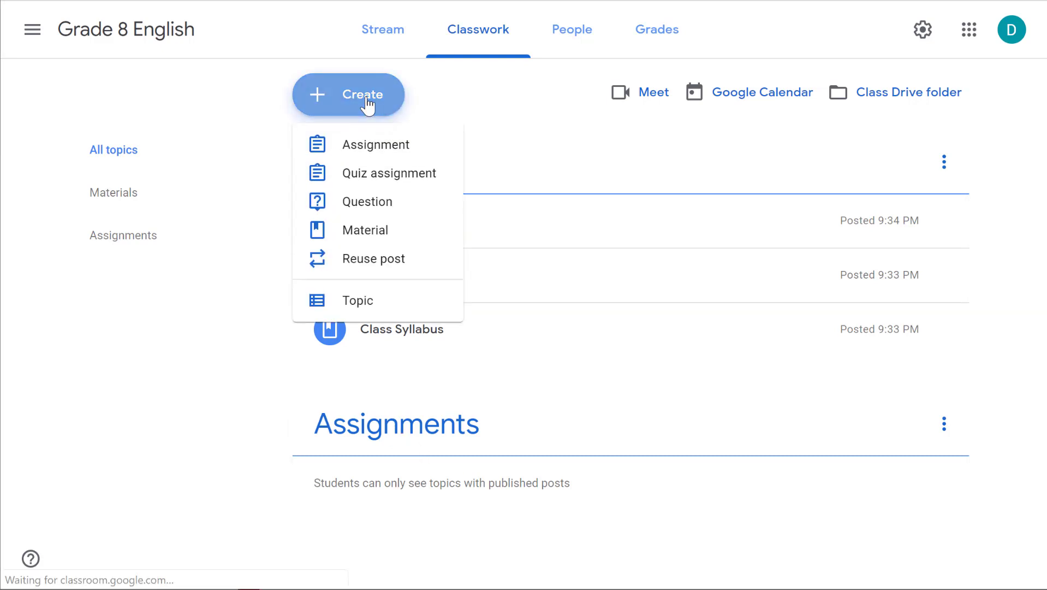
{"action": "left_click", "coordinate": [380, 149]}
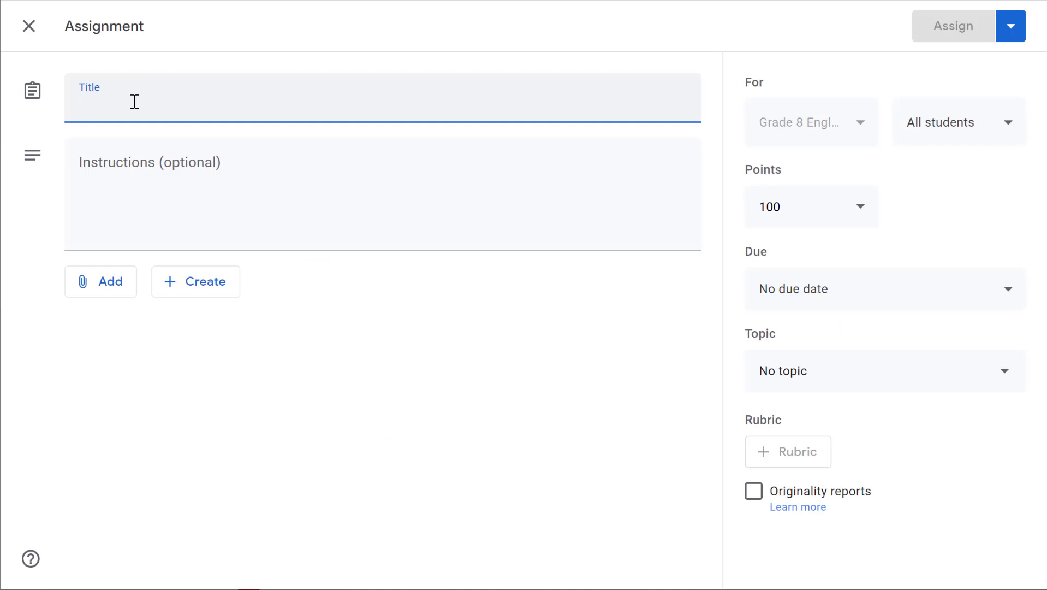
{"action": "type", "text": "Simple Essay"}
{"action": "key", "text": "Tab"}
{"action": "type", "text": "Please read the instructions from the attached document."}
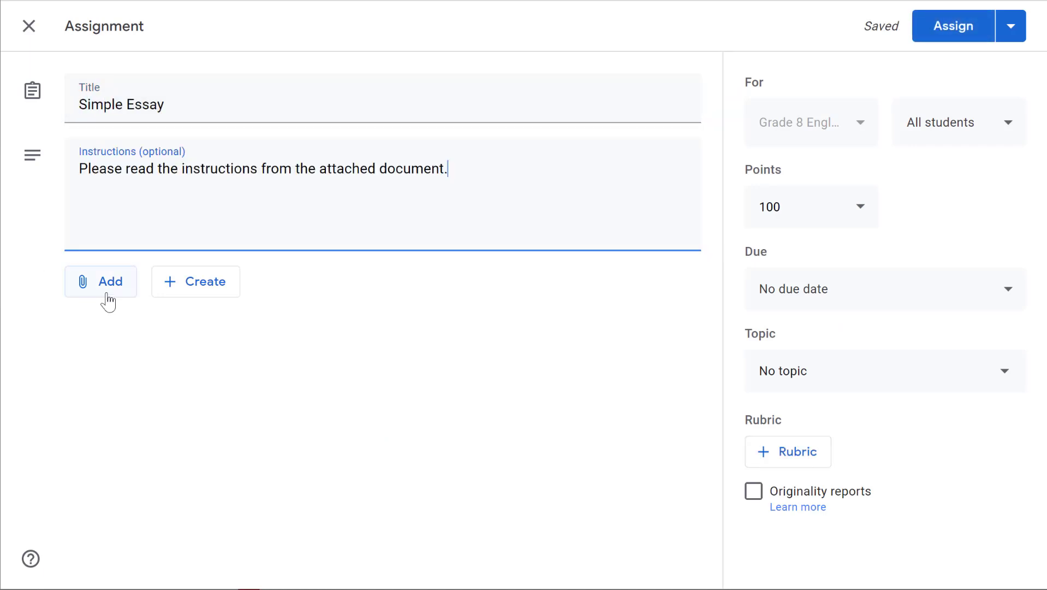
- Attach the "Essay: What captivates you?" document from Google Drive to the assignment, and open it to review the essay prompt
{"action": "left_click", "coordinate": [108, 302]}
{"action": "left_click", "coordinate": [164, 332]}
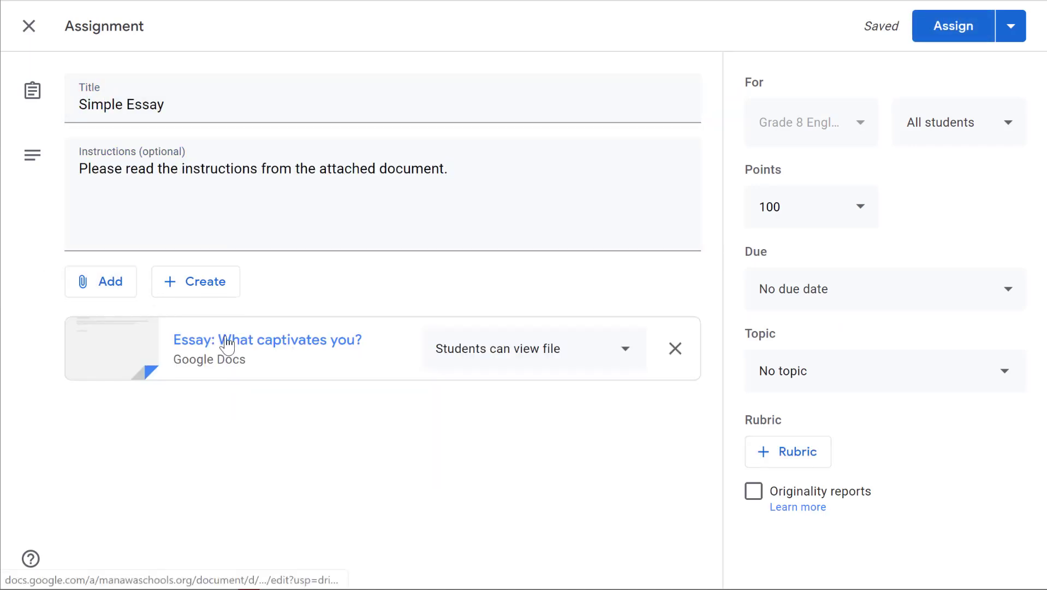
{"action": "left_click", "coordinate": [227, 346]}
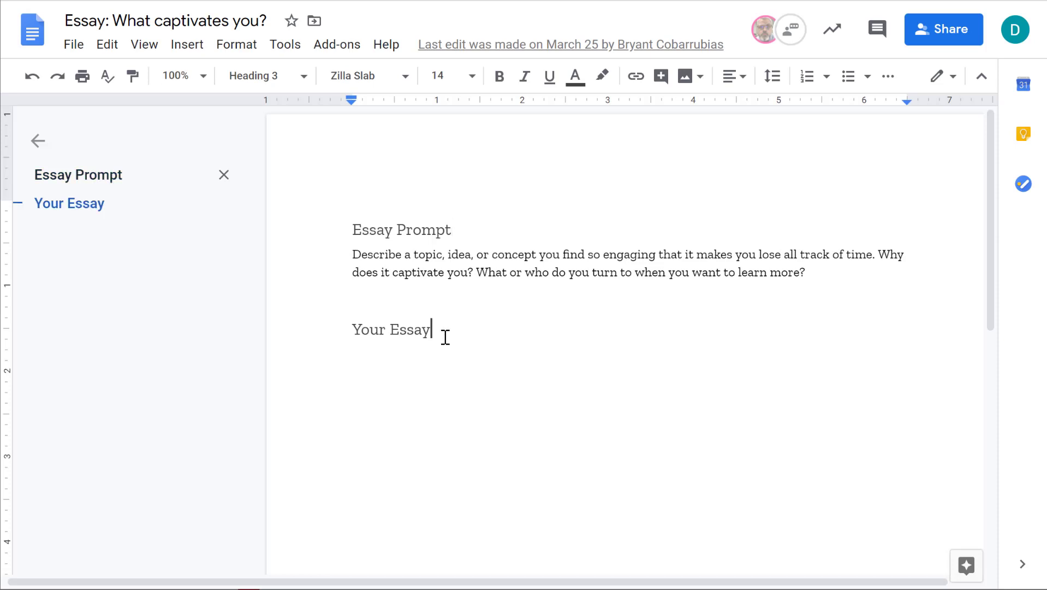
{"action": "left_click_drag", "start_coordinate": [444, 334], "coordinate": [334, 226]}
{"action": "left_click", "coordinate": [423, 230]}
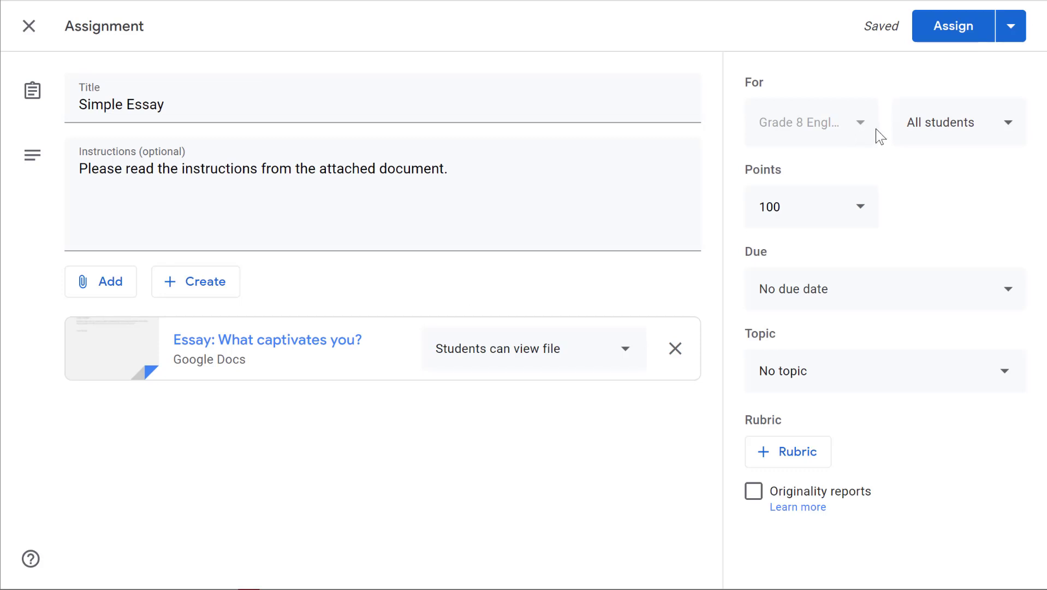
- Check the assignment's recipients, then set its due date to April 24, 2020 and its topic to Assignments
{"action": "left_click", "coordinate": [955, 130]}
{"action": "left_click", "coordinate": [957, 131]}
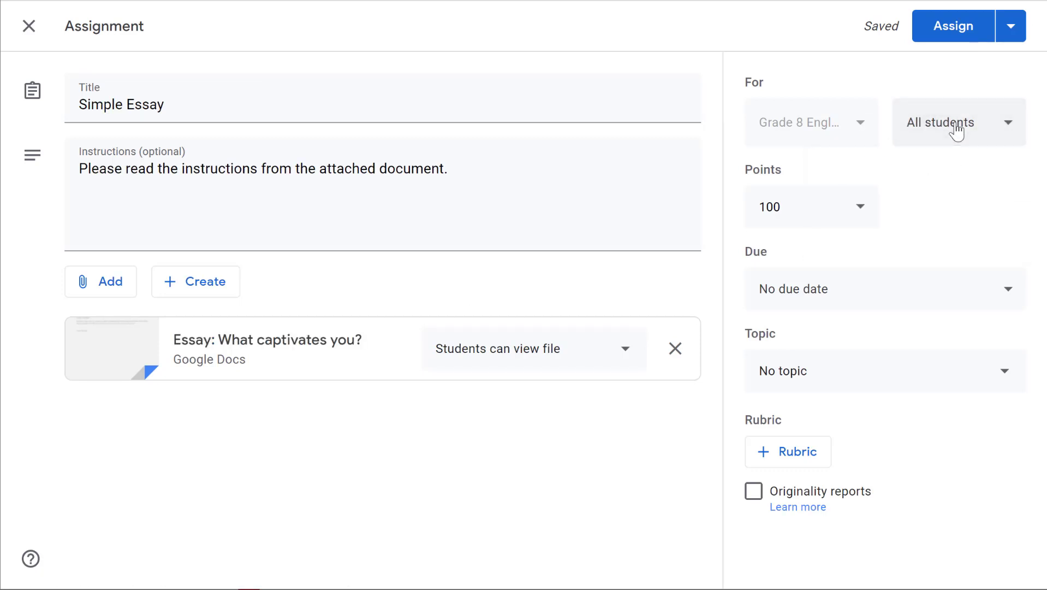
{"action": "left_click", "coordinate": [1012, 291]}
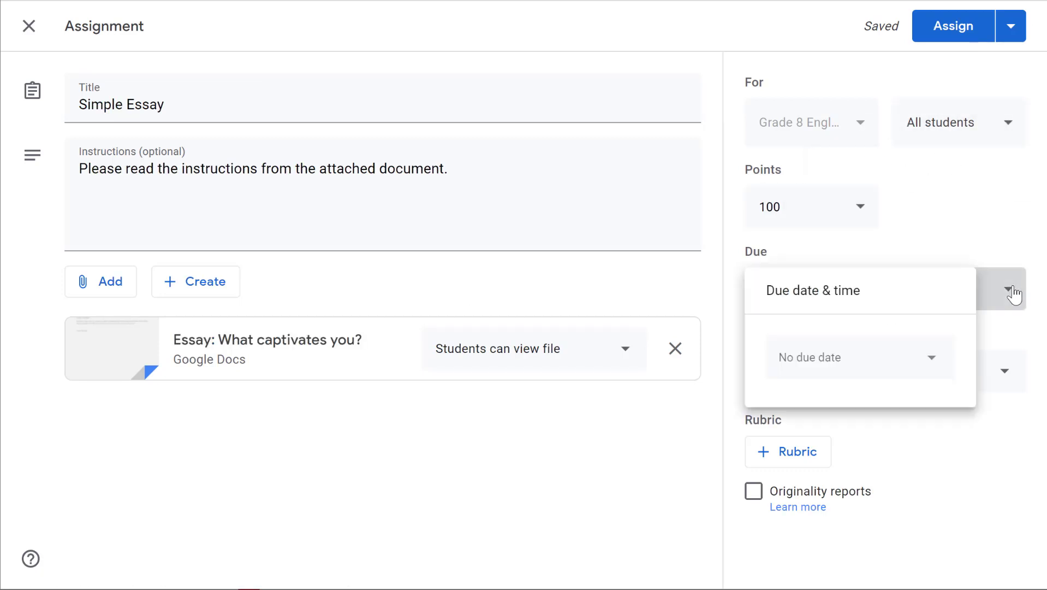
{"action": "left_click", "coordinate": [901, 355]}
{"action": "left_click", "coordinate": [923, 524]}
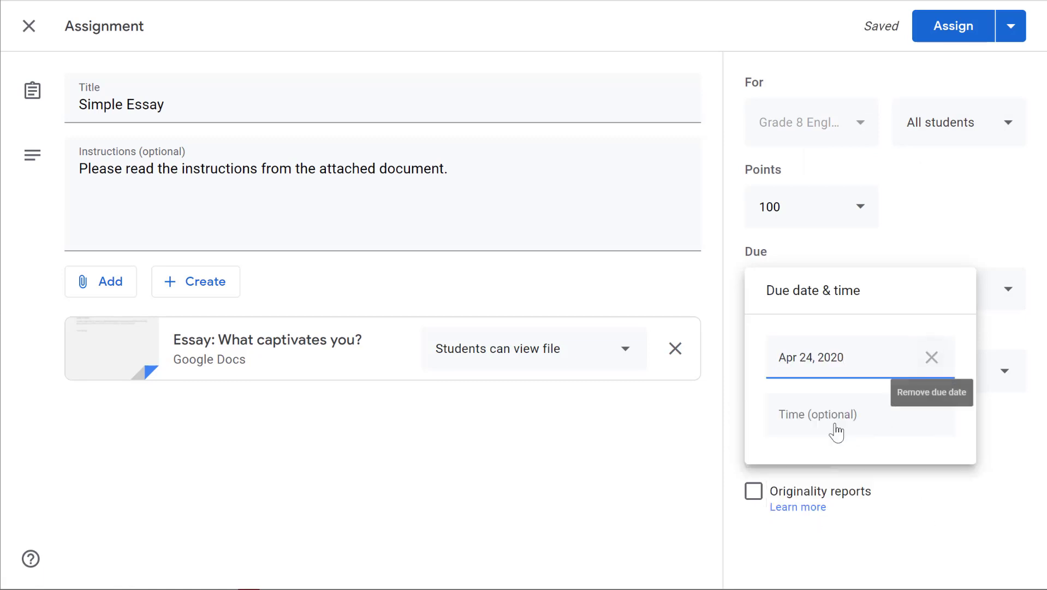
{"action": "left_click", "coordinate": [1001, 429]}
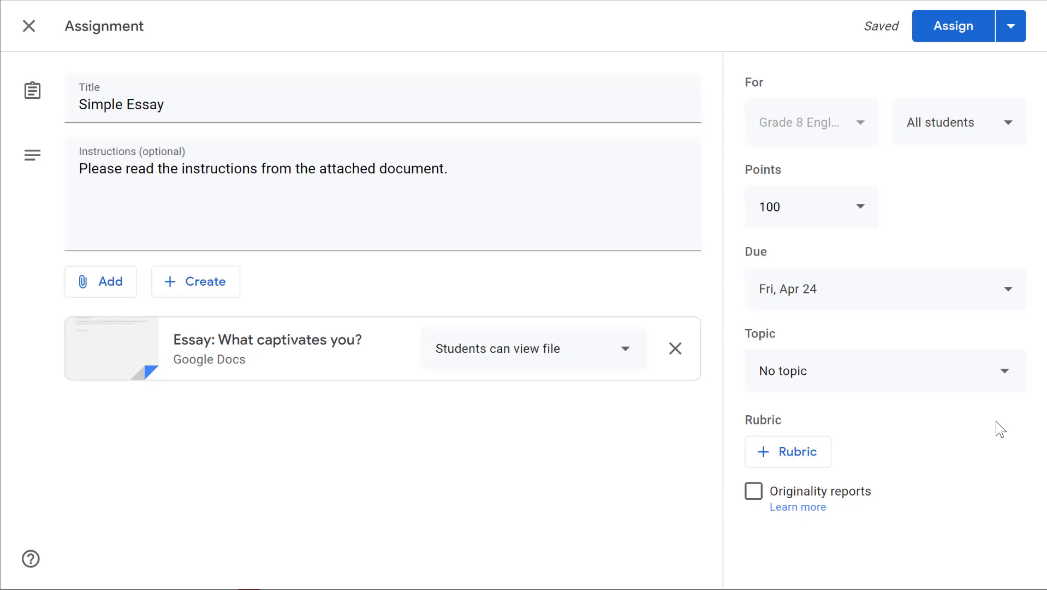
{"action": "left_click", "coordinate": [999, 374]}
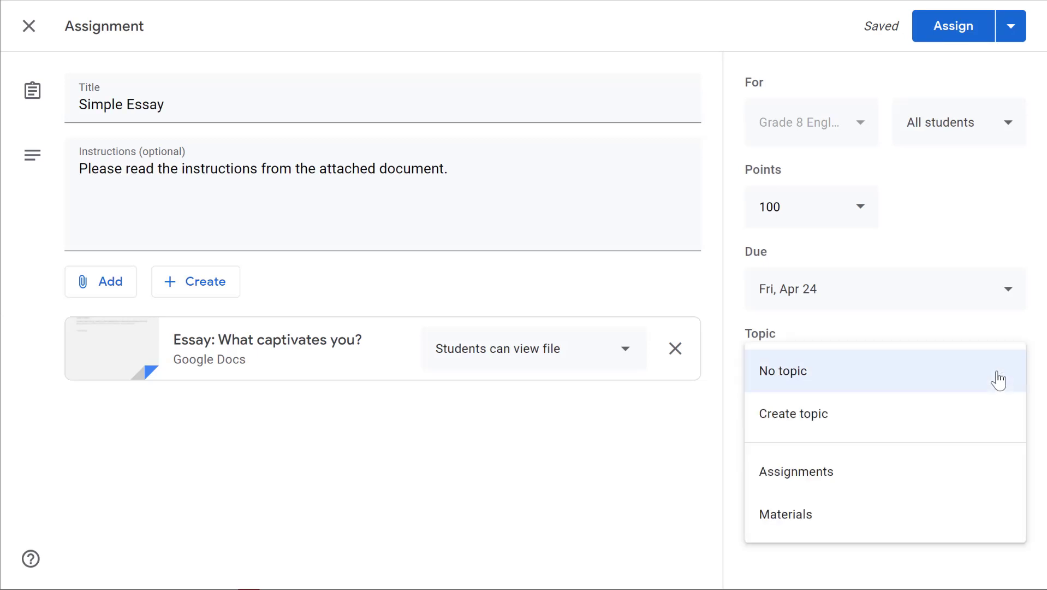
{"action": "left_click", "coordinate": [812, 474]}
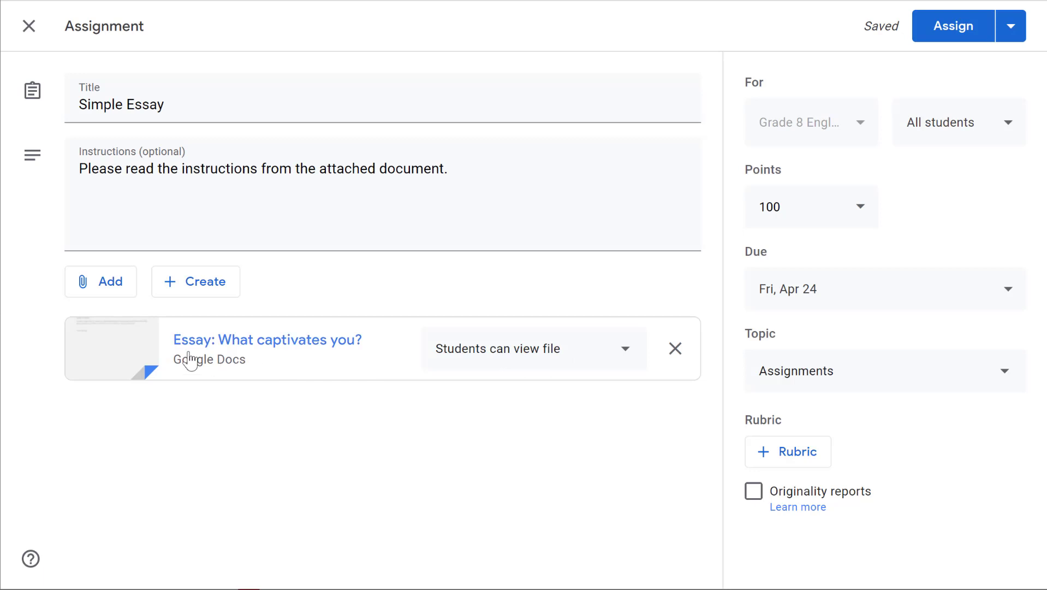
- Set the attached essay document to make a copy for each student, and assign Simple Essay to the class
{"action": "left_click", "coordinate": [632, 355]}
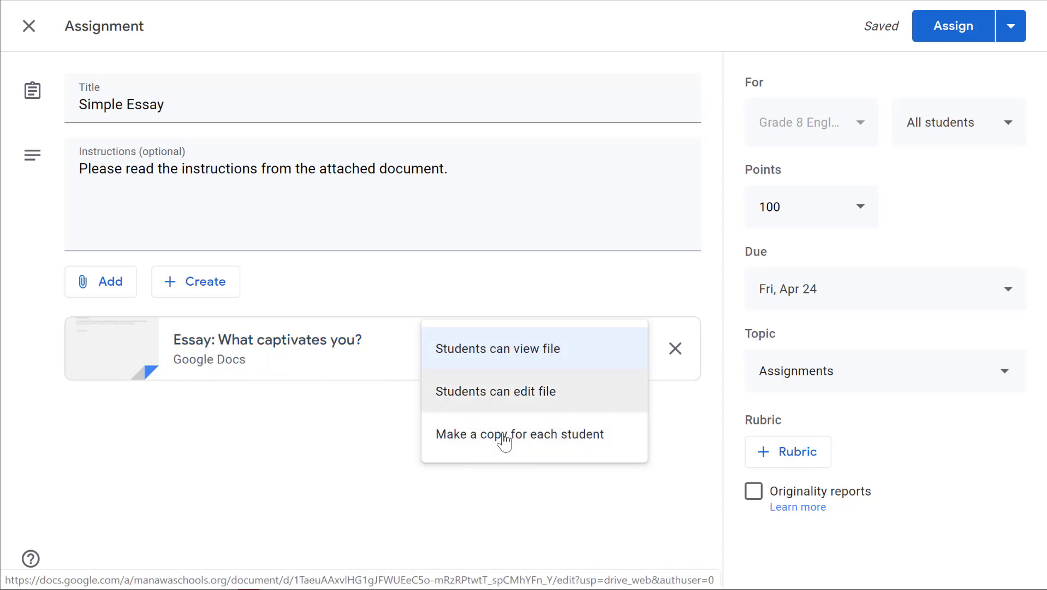
{"action": "left_click", "coordinate": [479, 444]}
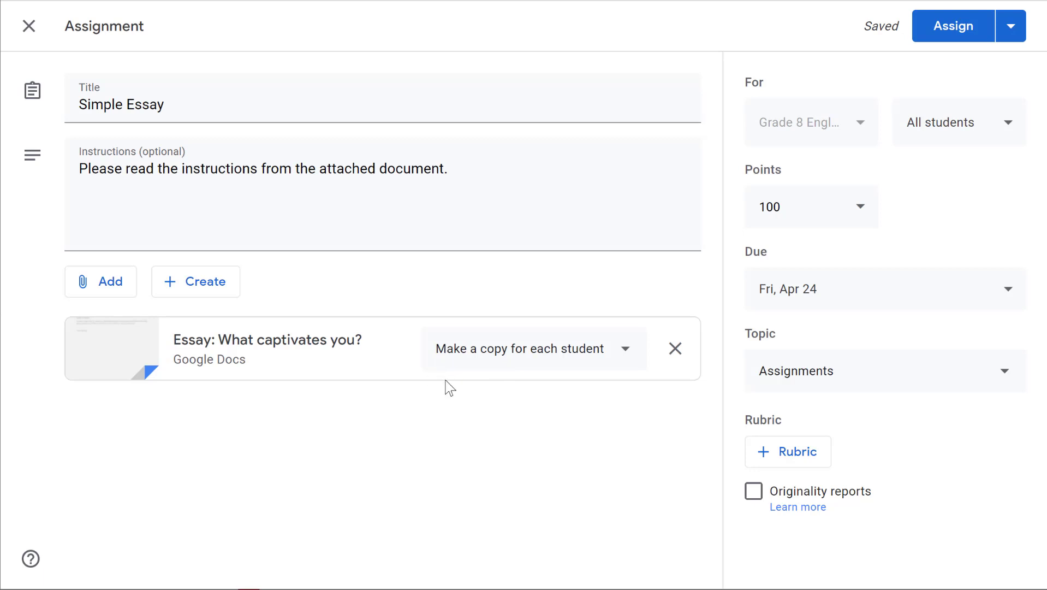
{"action": "left_click", "coordinate": [950, 38]}
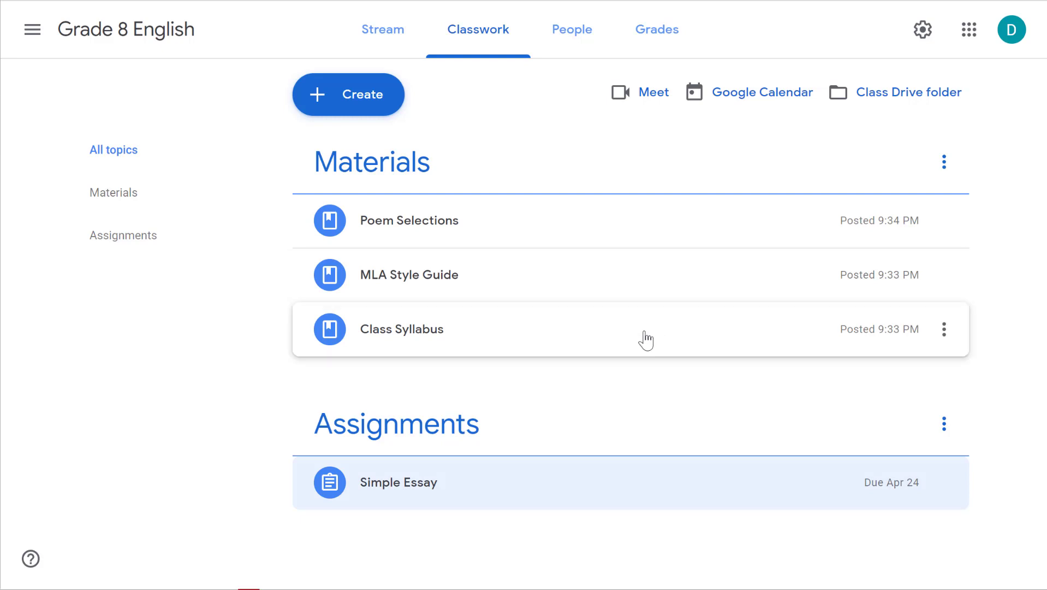
- View the student work for the Simple Essay assignment and open the student's copy of the essay document
{"action": "left_click", "coordinate": [389, 489]}
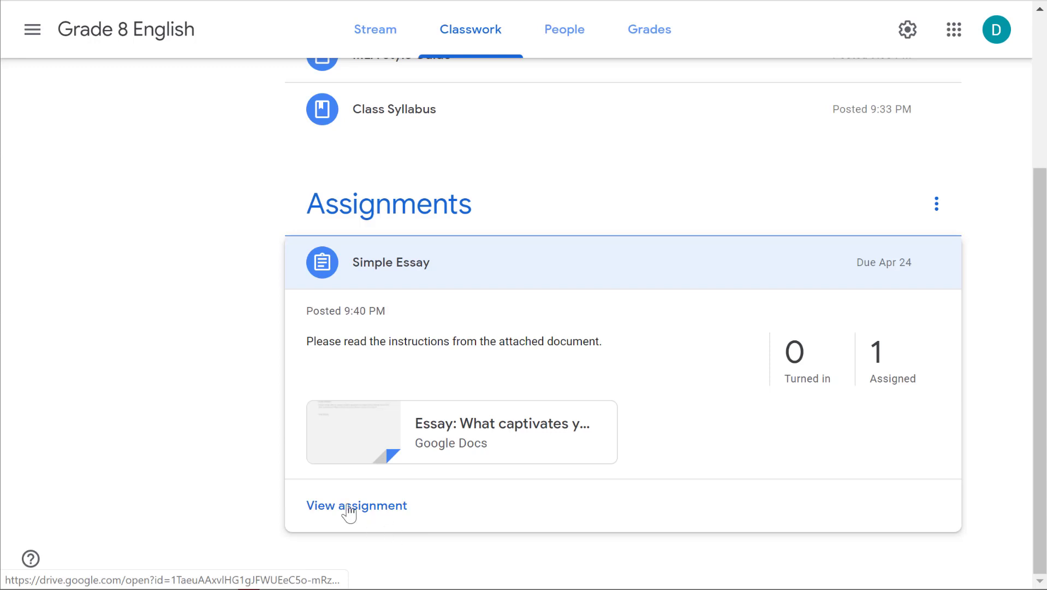
{"action": "left_click", "coordinate": [348, 508]}
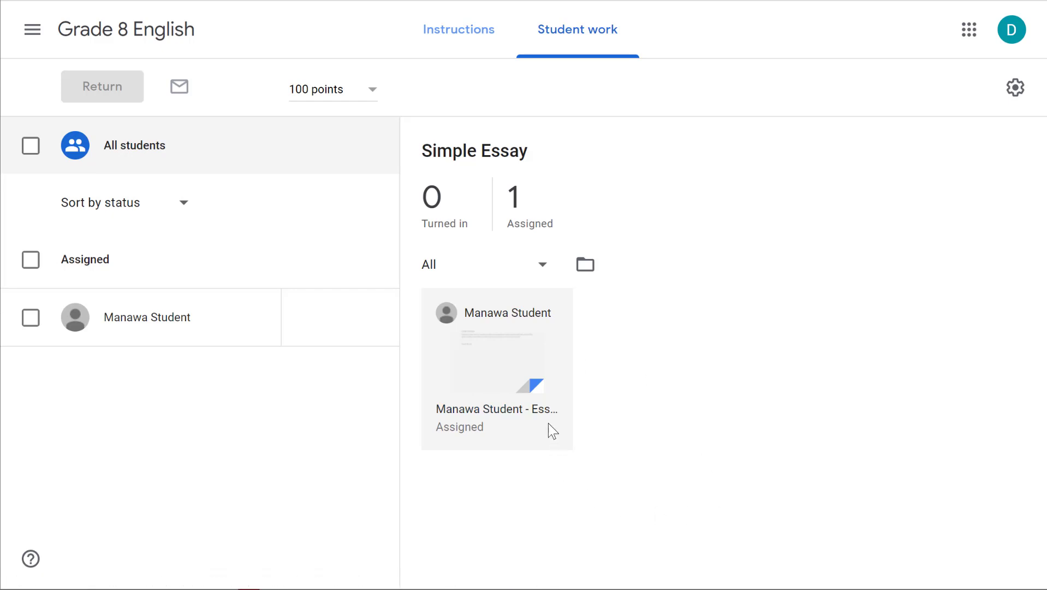
{"action": "left_click", "coordinate": [484, 414]}
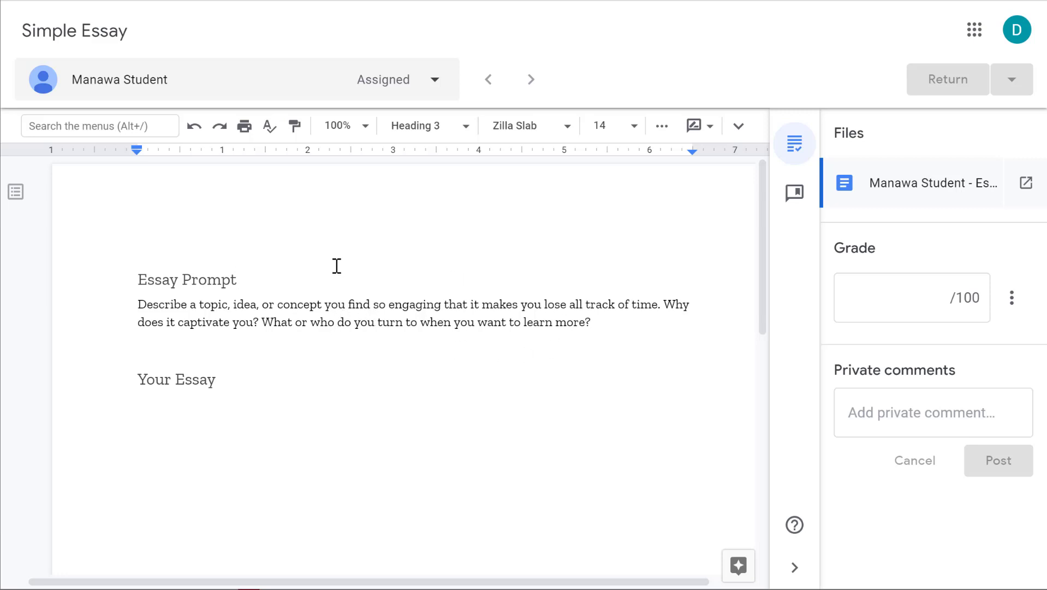
- Add the comment "Please review this section." to the words "concept you find" in the student's essay document
{"action": "left_click", "coordinate": [357, 338]}
{"action": "left_click_drag", "start_coordinate": [288, 301], "coordinate": [356, 301]}
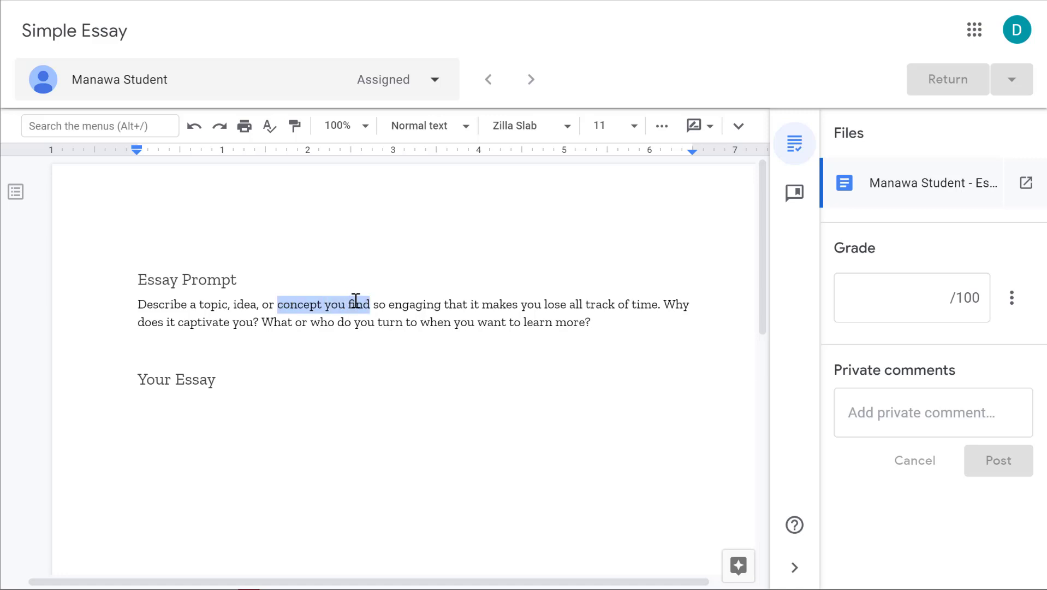
{"action": "right_click", "coordinate": [355, 303]}
{"action": "left_click", "coordinate": [424, 422]}
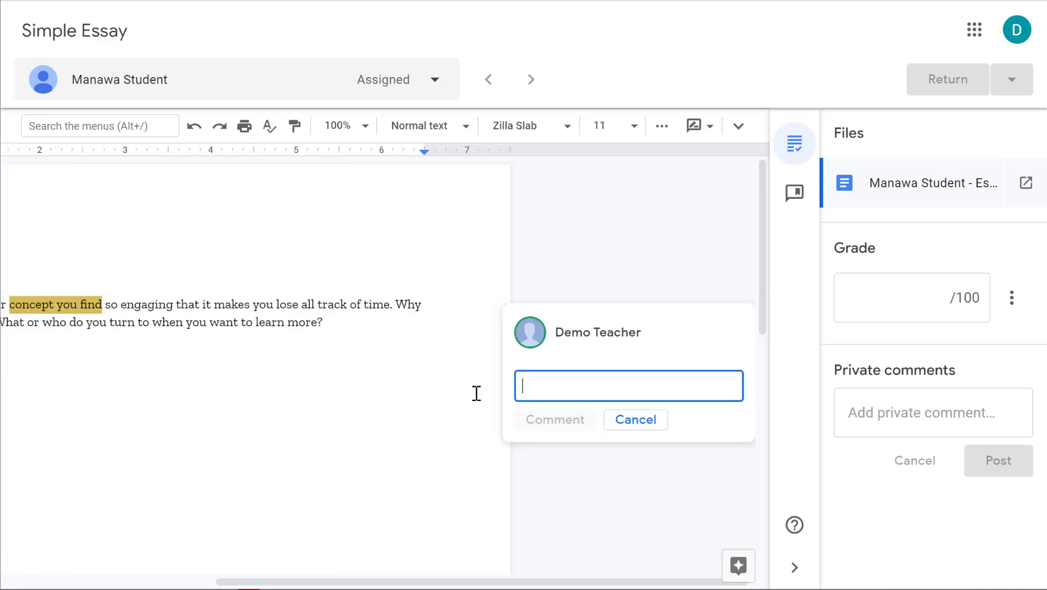
{"action": "type", "text": "Please review this section."}
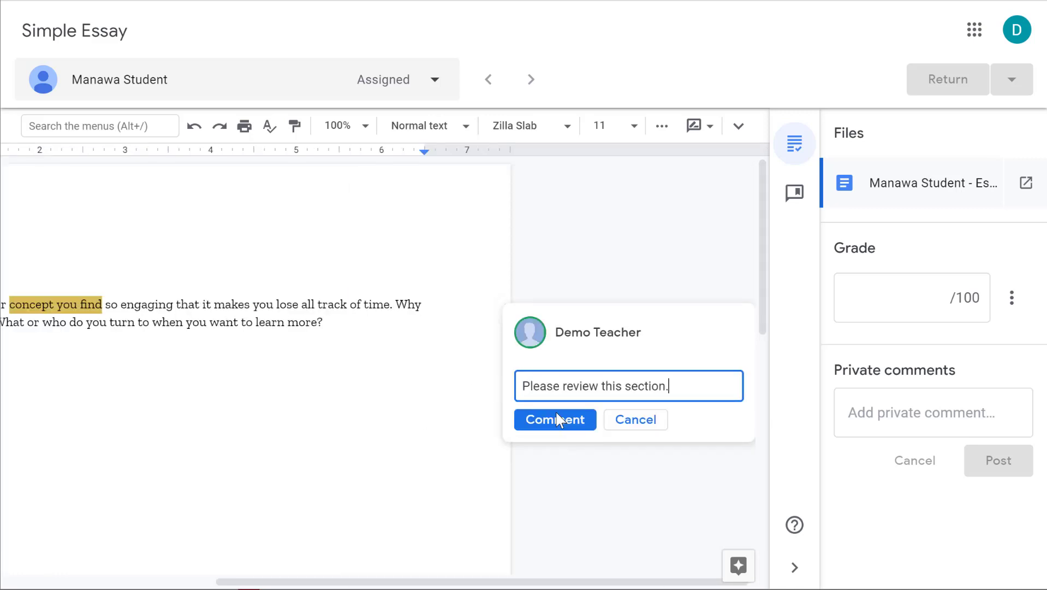
{"action": "left_click", "coordinate": [558, 420]}
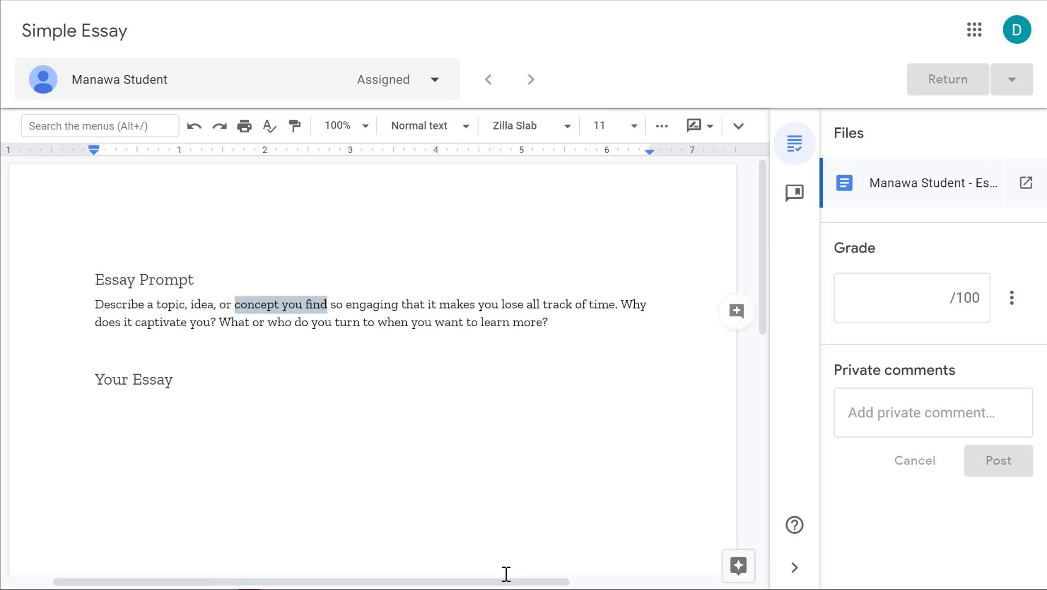
{"action": "left_click_drag", "start_coordinate": [506, 573], "coordinate": [469, 570]}
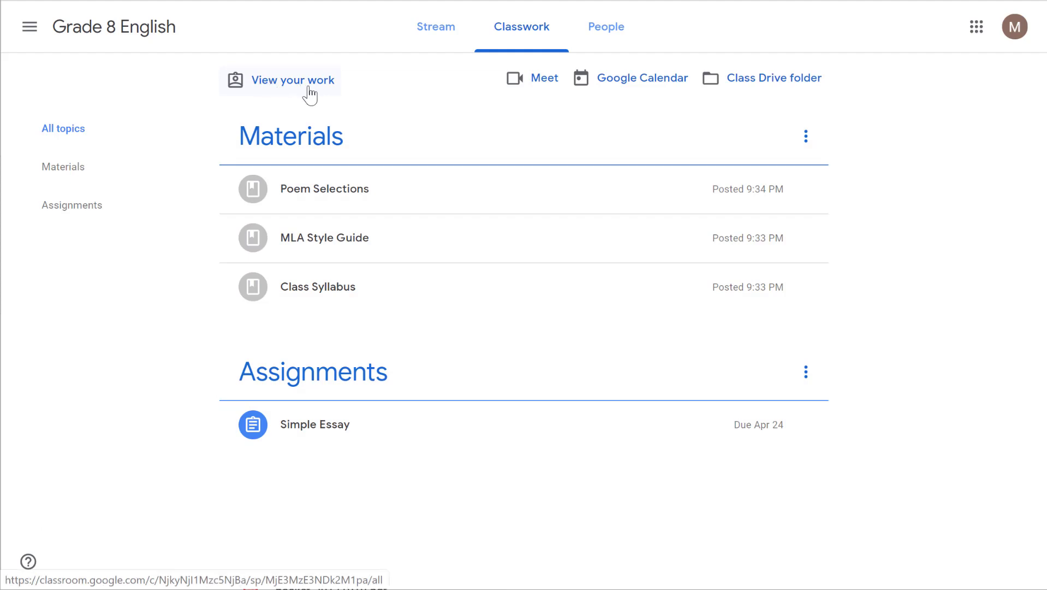
- In the student's account, view the Simple Essay assignment details, and open the attached essay document to read the teacher's comment
{"action": "left_click", "coordinate": [287, 87]}
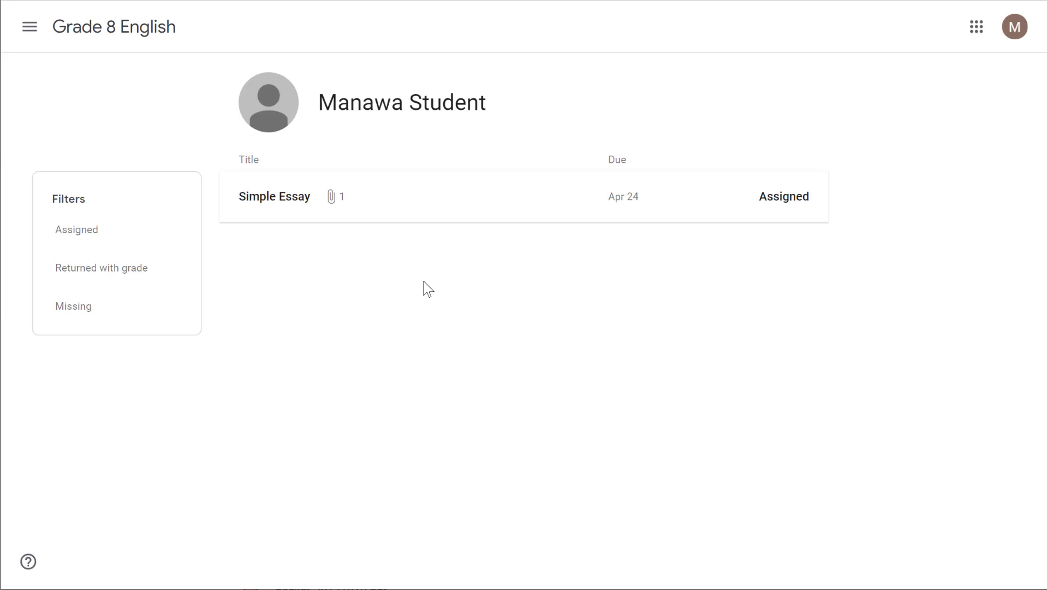
{"action": "left_click", "coordinate": [268, 204]}
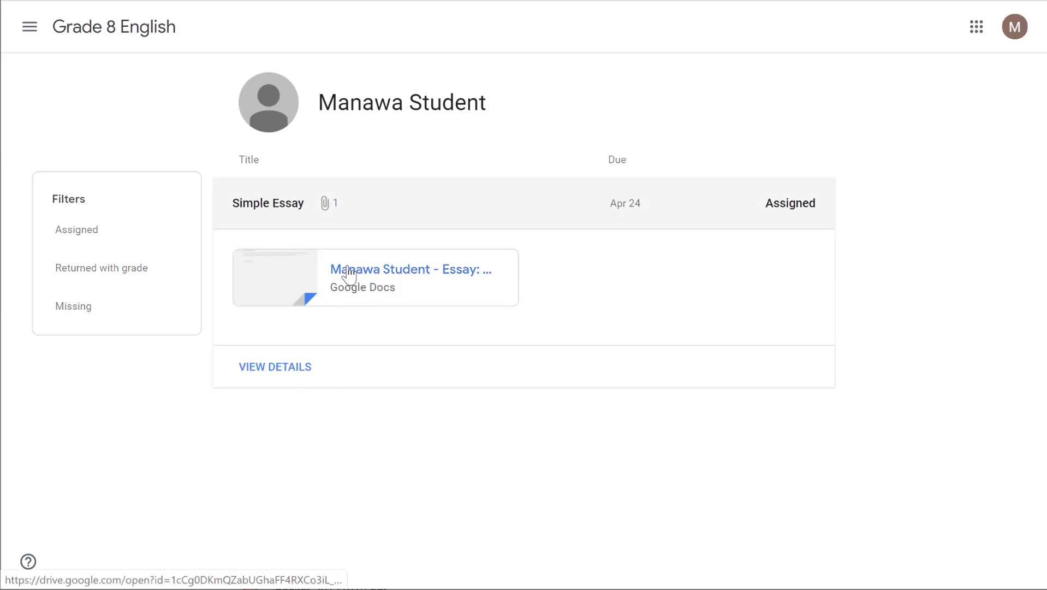
{"action": "left_click", "coordinate": [278, 368]}
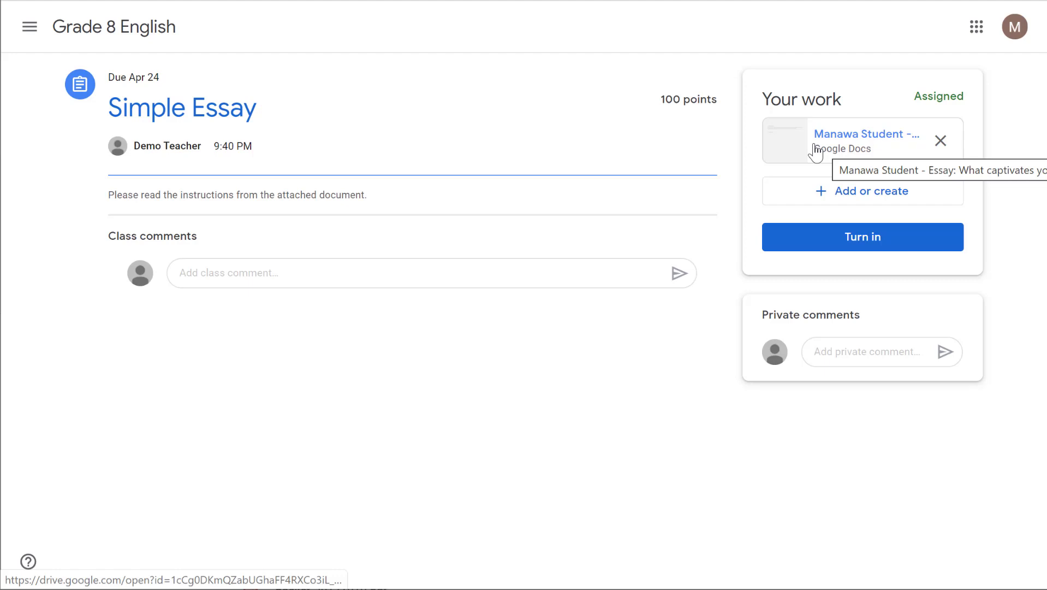
{"action": "left_click", "coordinate": [839, 135]}
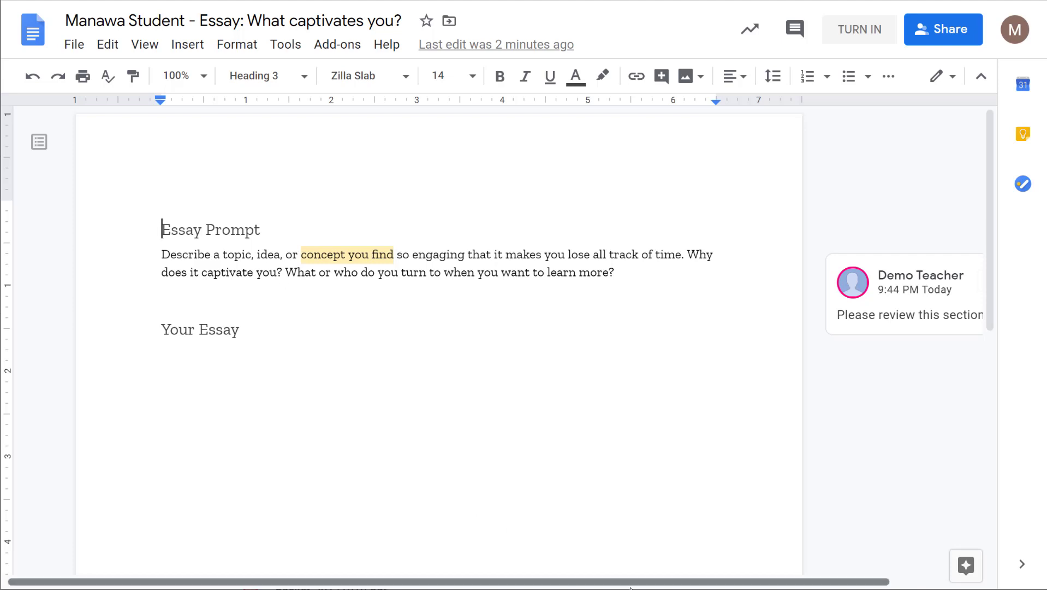
{"action": "left_click_drag", "start_coordinate": [631, 582], "coordinate": [779, 582]}
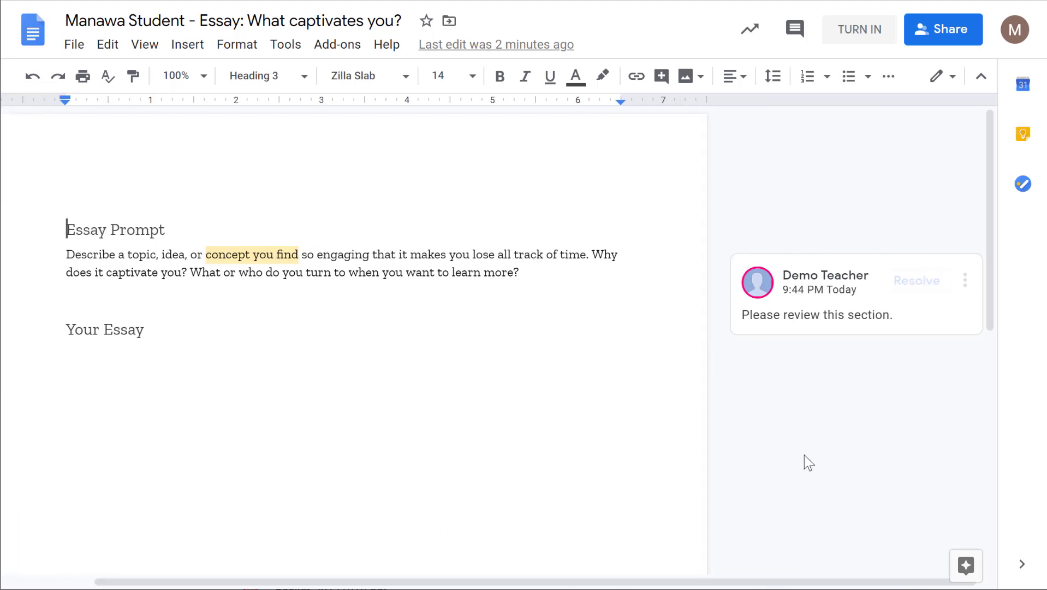
{"action": "left_click_drag", "start_coordinate": [718, 579], "coordinate": [631, 580]}
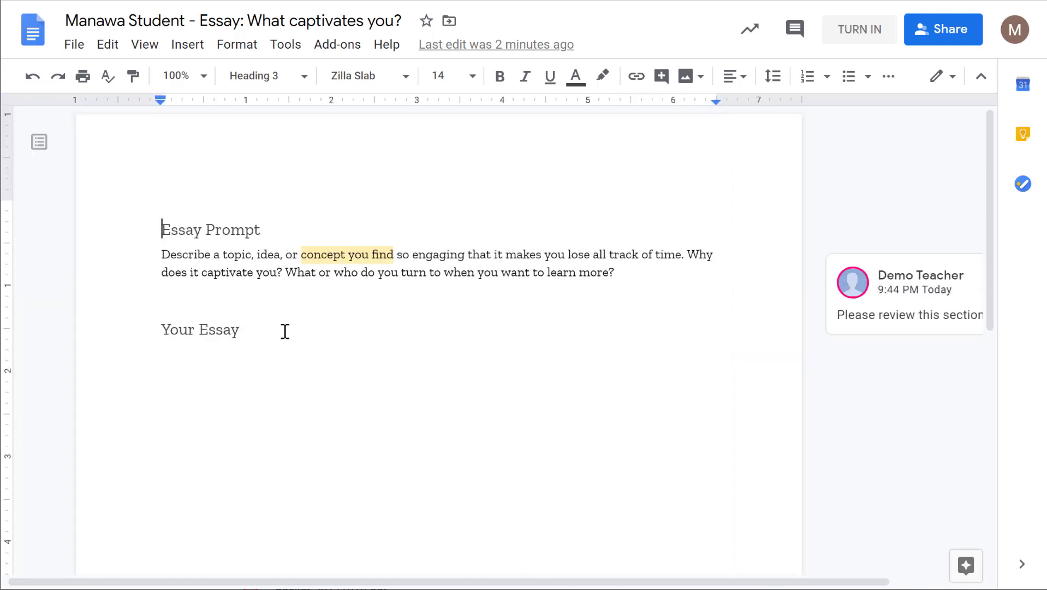
- Paste the copied essay text below the Your Essay heading, and turn in the document for Simple Essay
{"action": "left_click", "coordinate": [299, 337]}
{"action": "key", "text": "Return"}
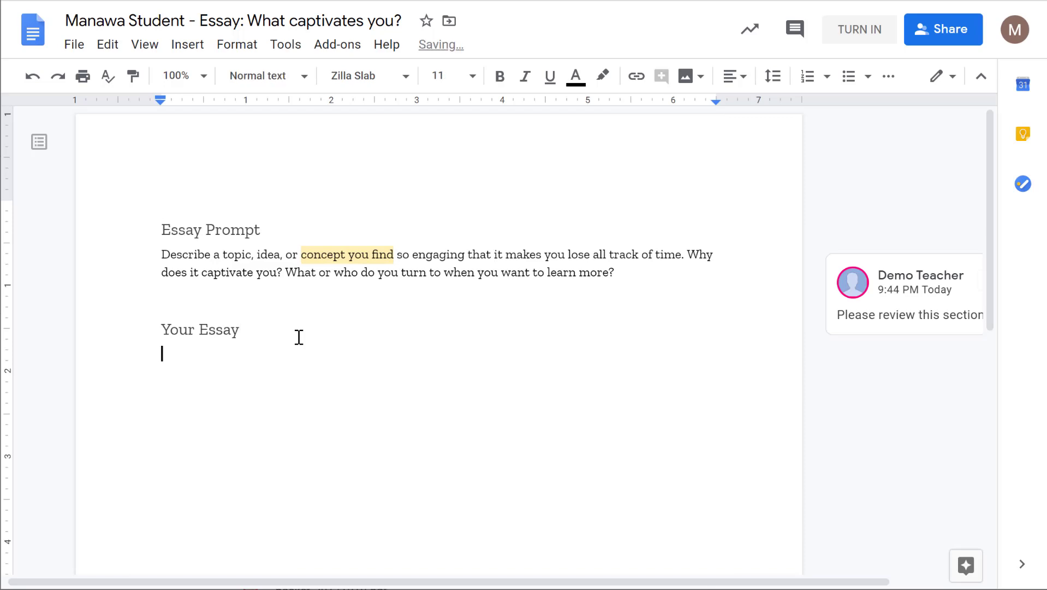
{"action": "key", "text": "ctrl+v"}
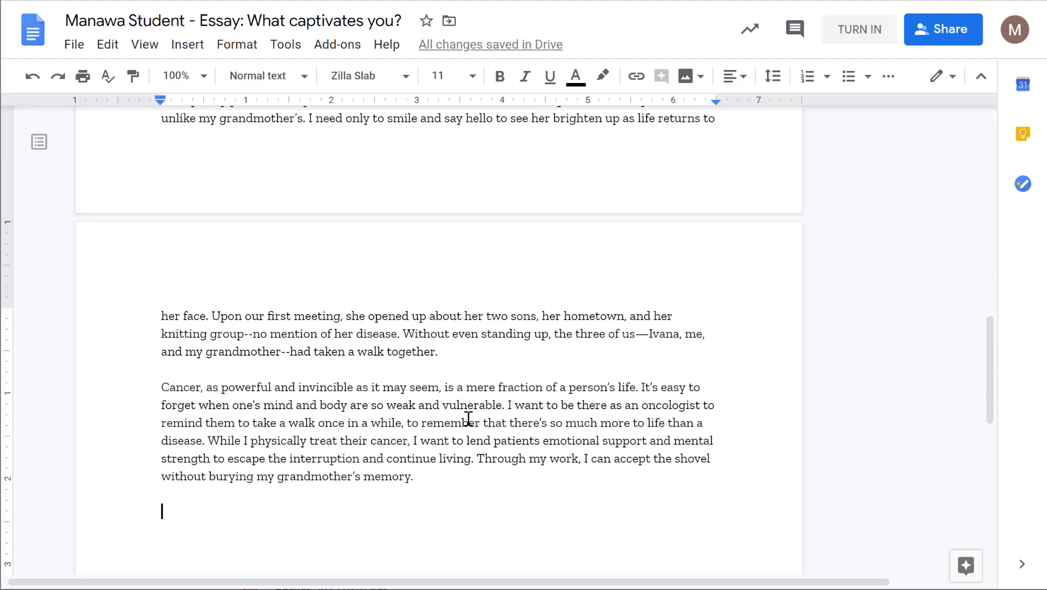
{"action": "scroll", "coordinate": [459, 437], "scroll_direction": "up", "scroll_amount": 20}
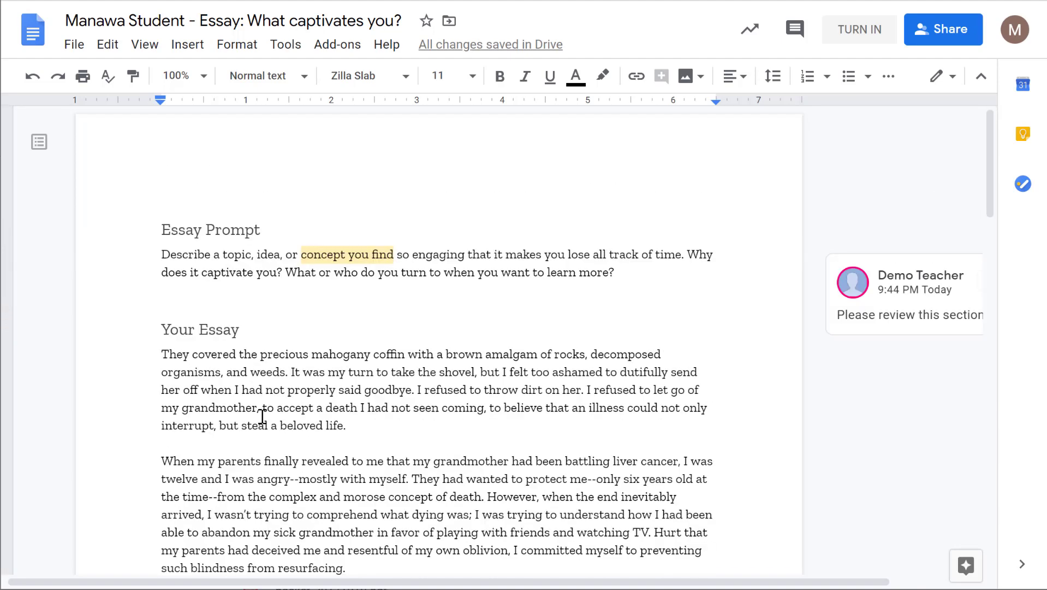
{"action": "left_click", "coordinate": [860, 29]}
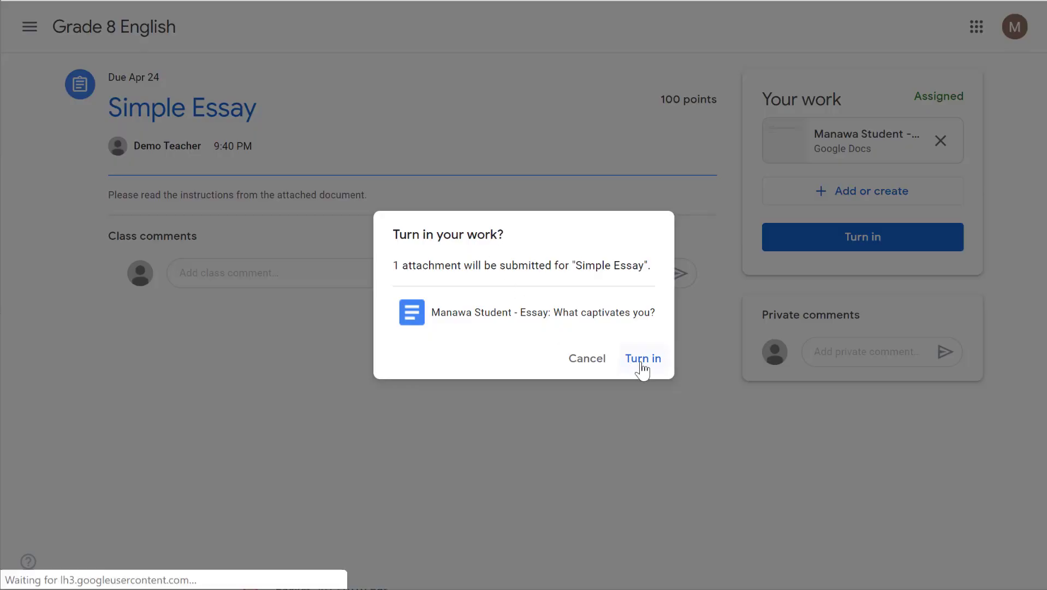
{"action": "left_click", "coordinate": [648, 368]}
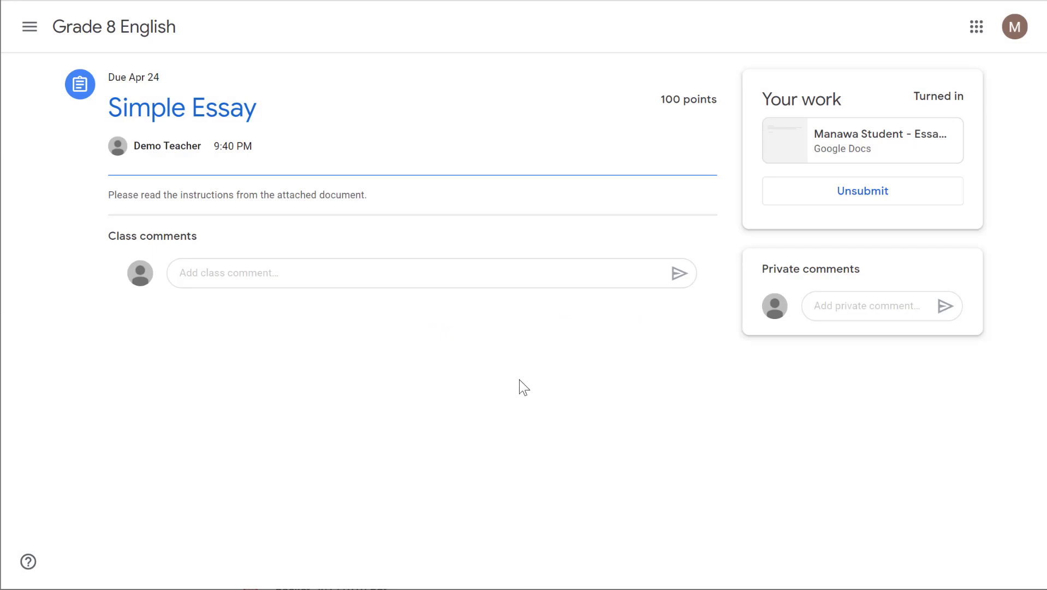
- Unsubmit the turned-in Simple Essay work, and turn the essay document in again
{"action": "left_click", "coordinate": [861, 199]}
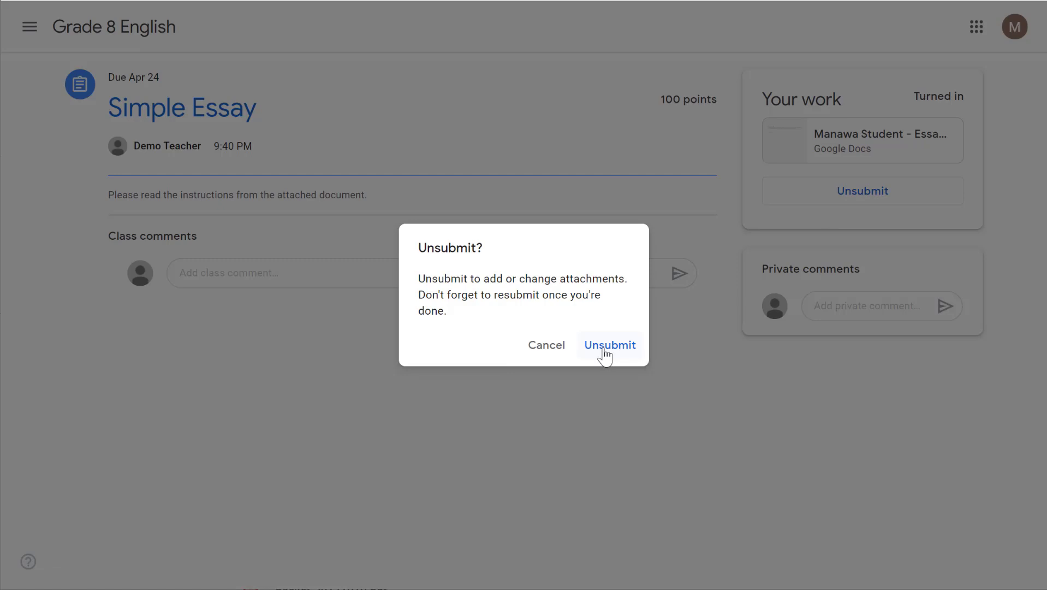
{"action": "left_click", "coordinate": [546, 346]}
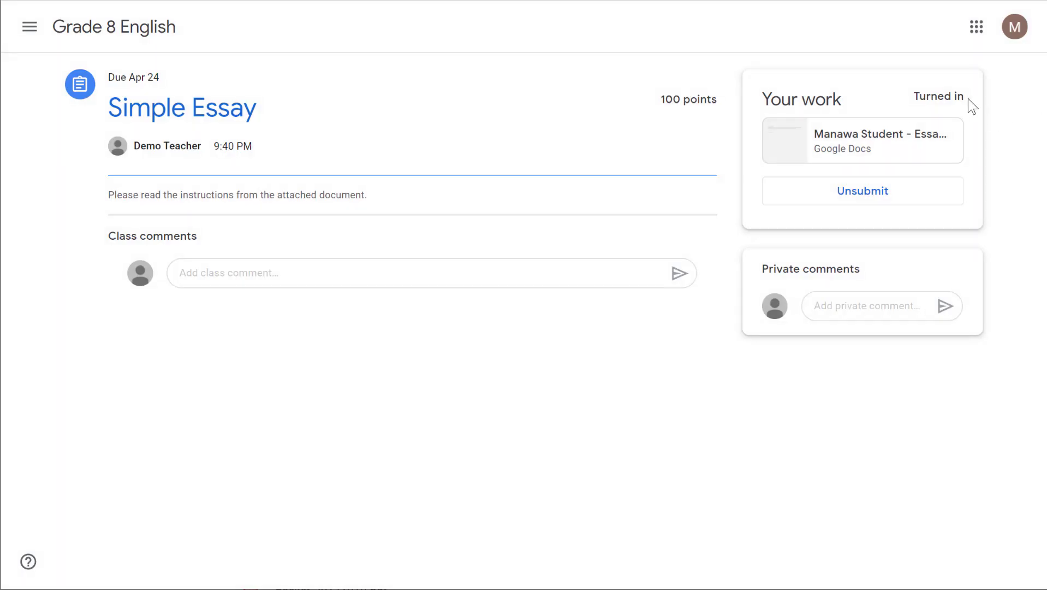
{"action": "left_click", "coordinate": [860, 134]}
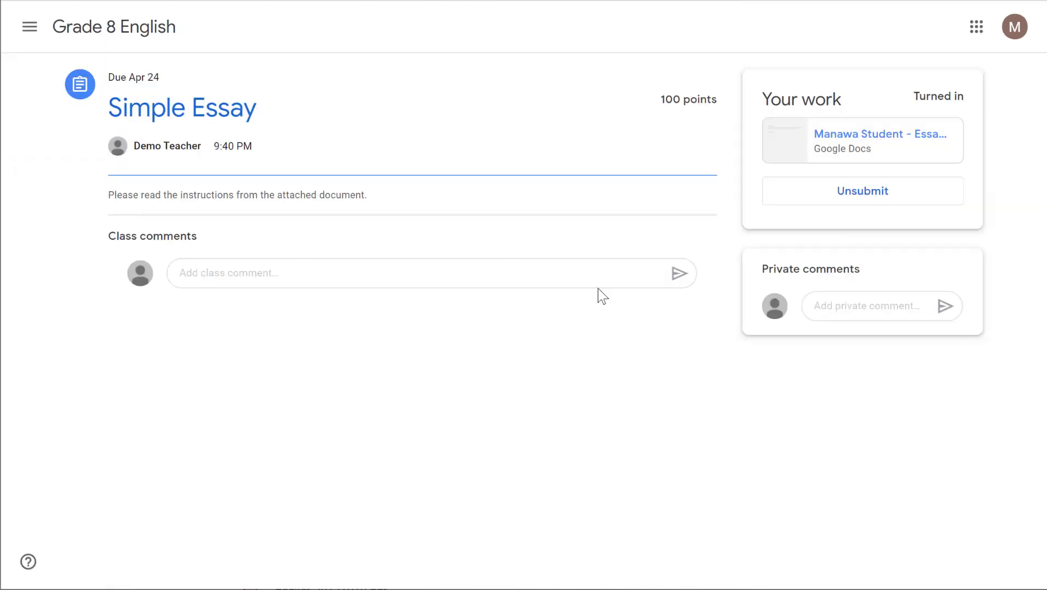
{"action": "left_click", "coordinate": [915, 200]}
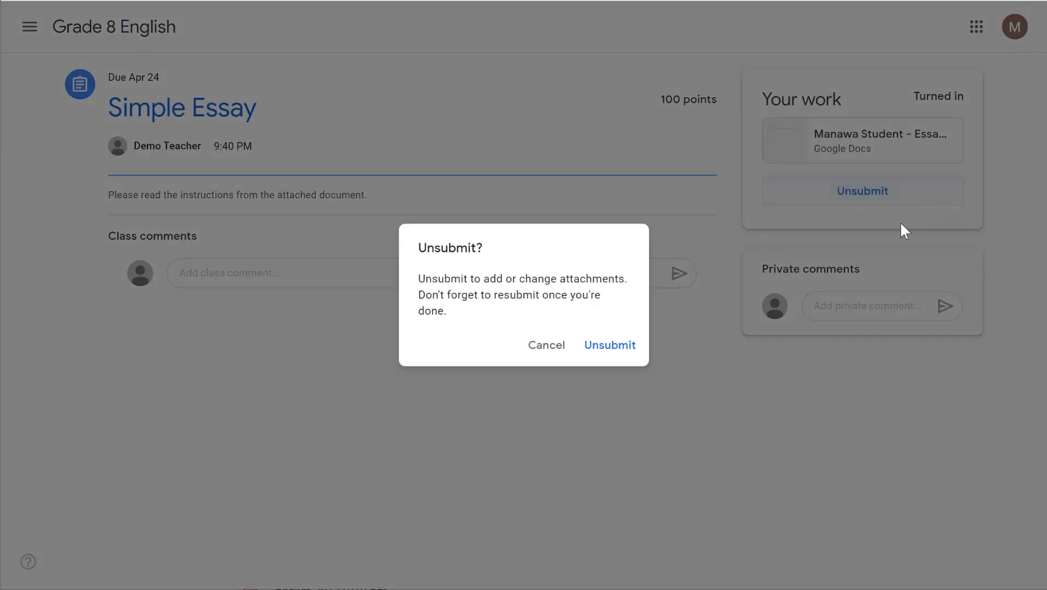
{"action": "left_click", "coordinate": [628, 349]}
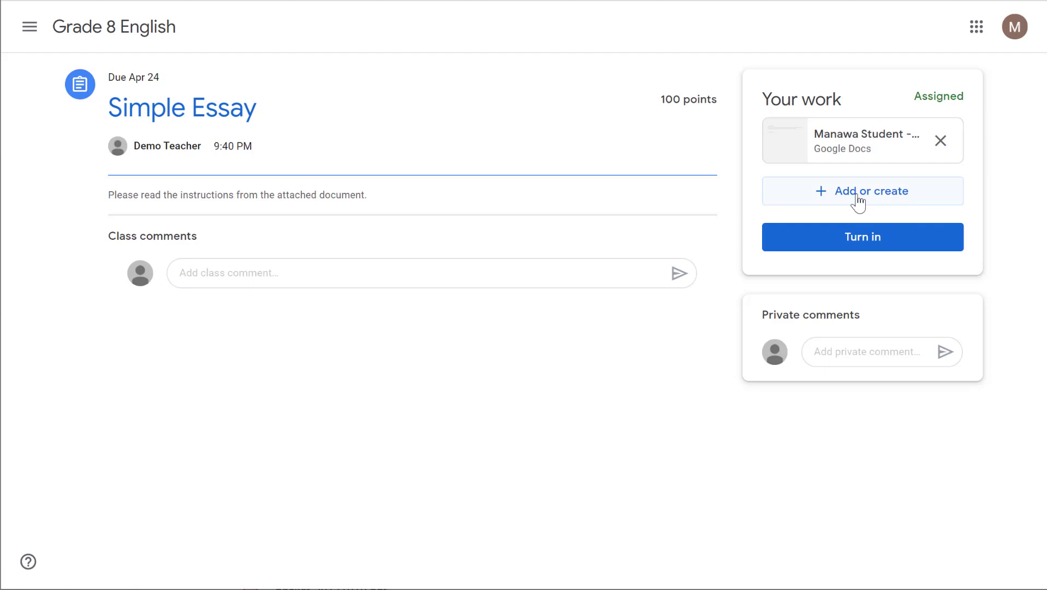
{"action": "left_click", "coordinate": [839, 245]}
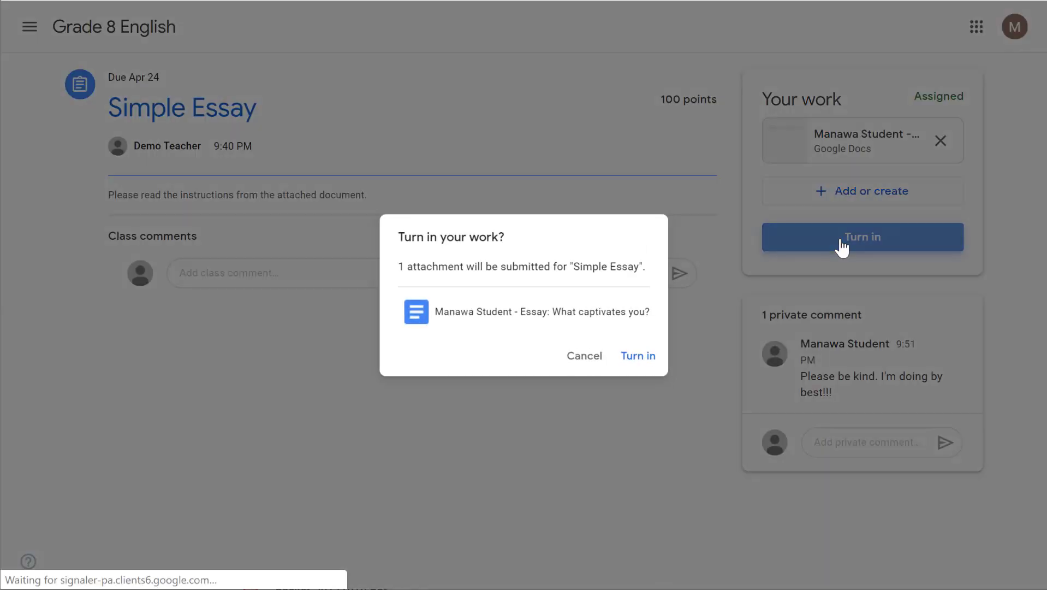
{"action": "left_click", "coordinate": [637, 356]}
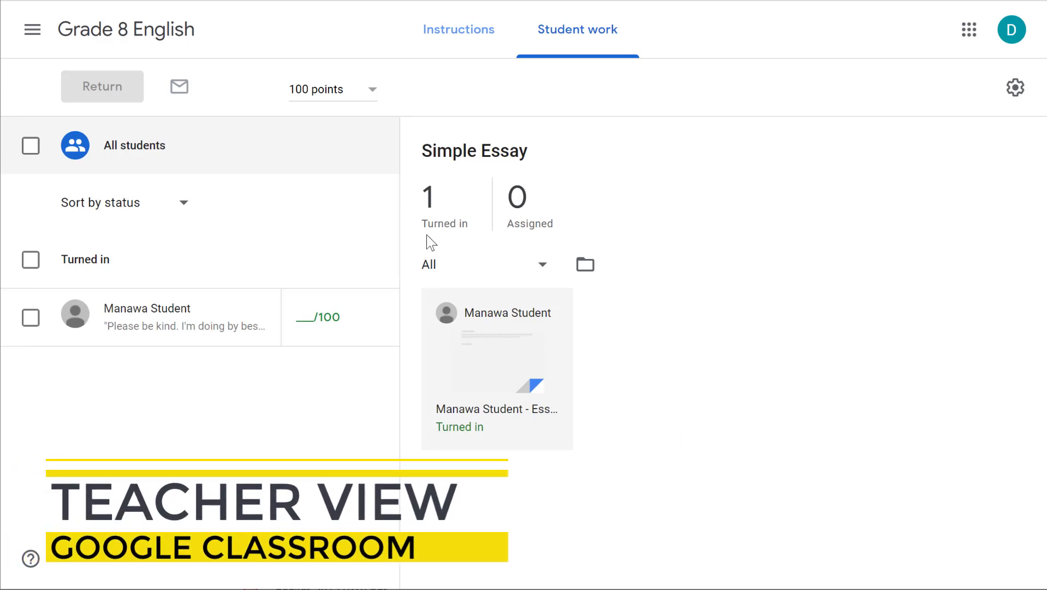
- In the teacher's account, open the turned-in essay, read the student's private comment, and post the private reply "Will do!"
{"action": "left_click", "coordinate": [475, 356]}
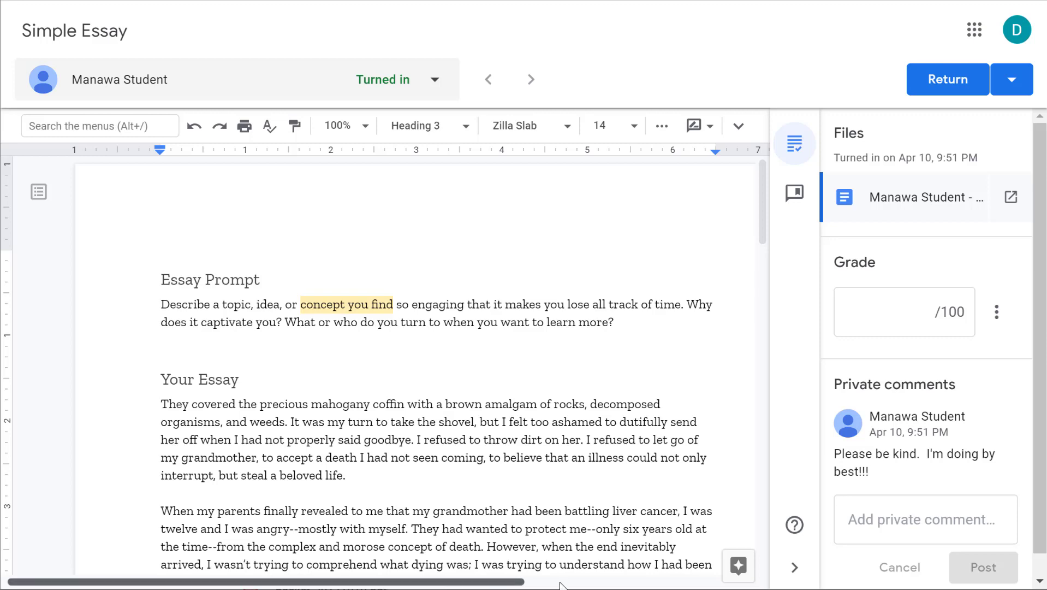
{"action": "left_click_drag", "start_coordinate": [423, 582], "coordinate": [645, 583]}
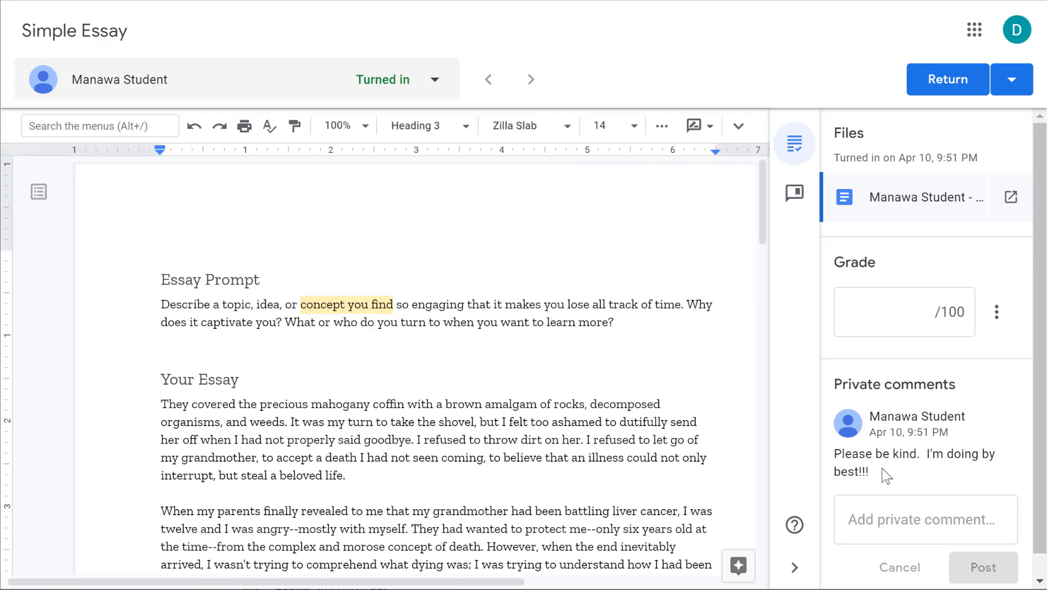
{"action": "left_click_drag", "start_coordinate": [885, 473], "coordinate": [831, 458]}
{"action": "left_click", "coordinate": [905, 479]}
{"action": "scroll", "coordinate": [902, 486], "scroll_direction": "down", "scroll_amount": 1}
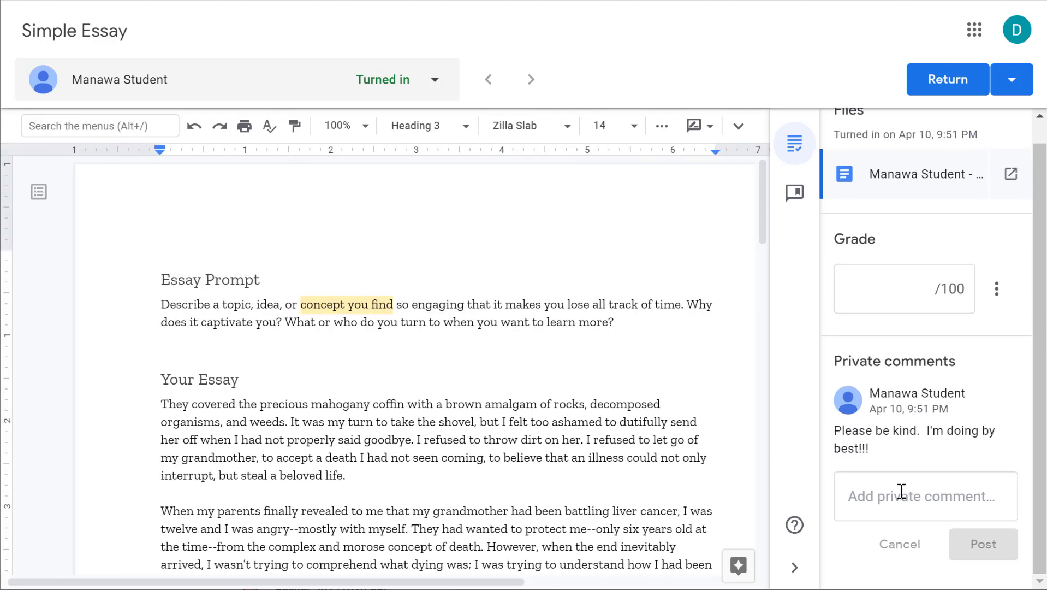
{"action": "left_click", "coordinate": [911, 494]}
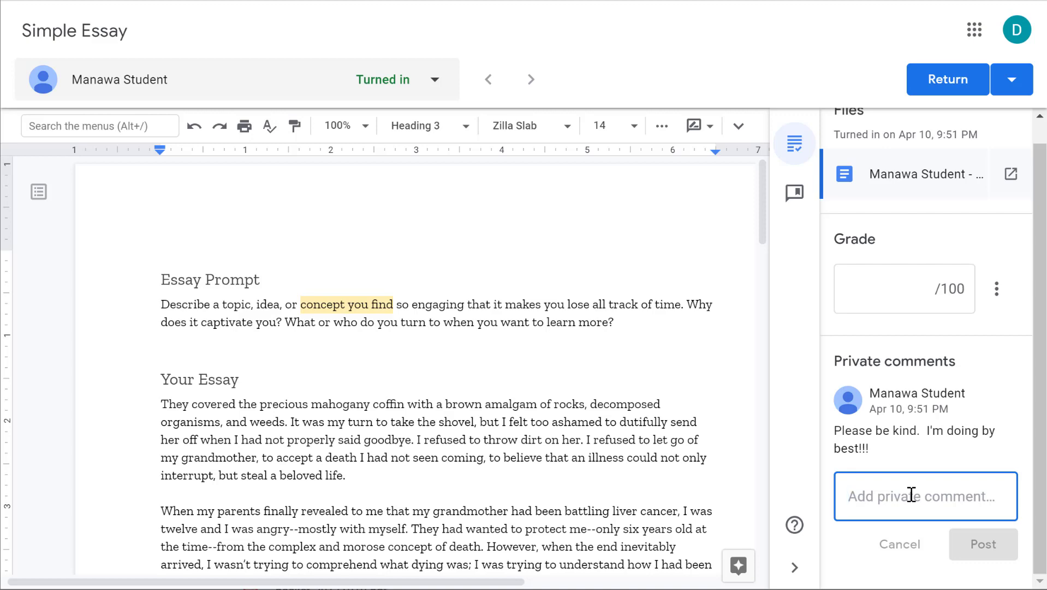
{"action": "type", "text": "Will do!"}
{"action": "left_click", "coordinate": [972, 541]}
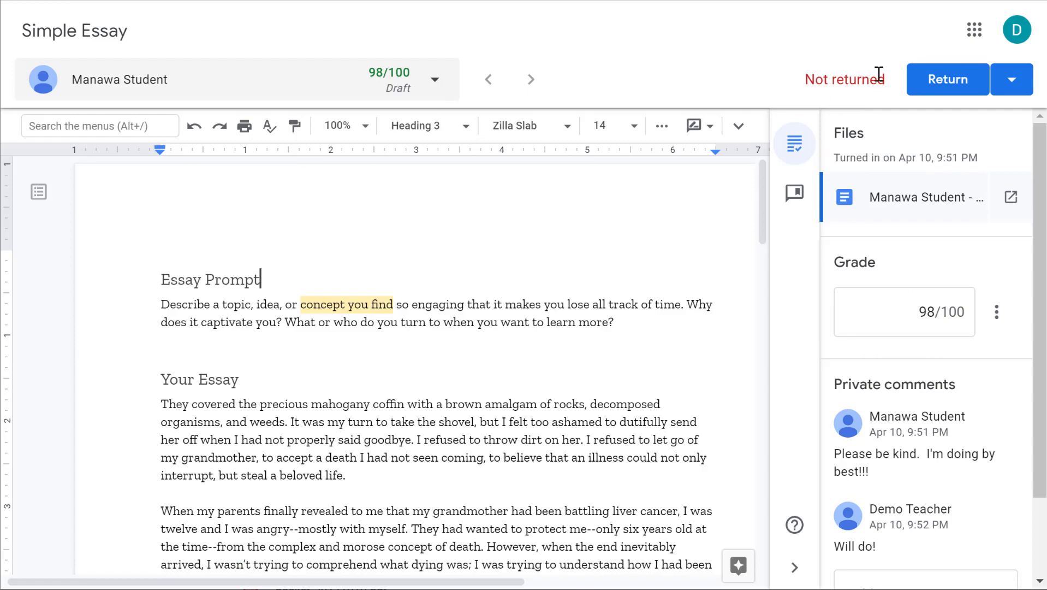
- Return the essay to the student with a grade of 98/100, and view the student's graded submission and private comments
{"action": "left_click", "coordinate": [972, 80]}
{"action": "left_click", "coordinate": [690, 376]}
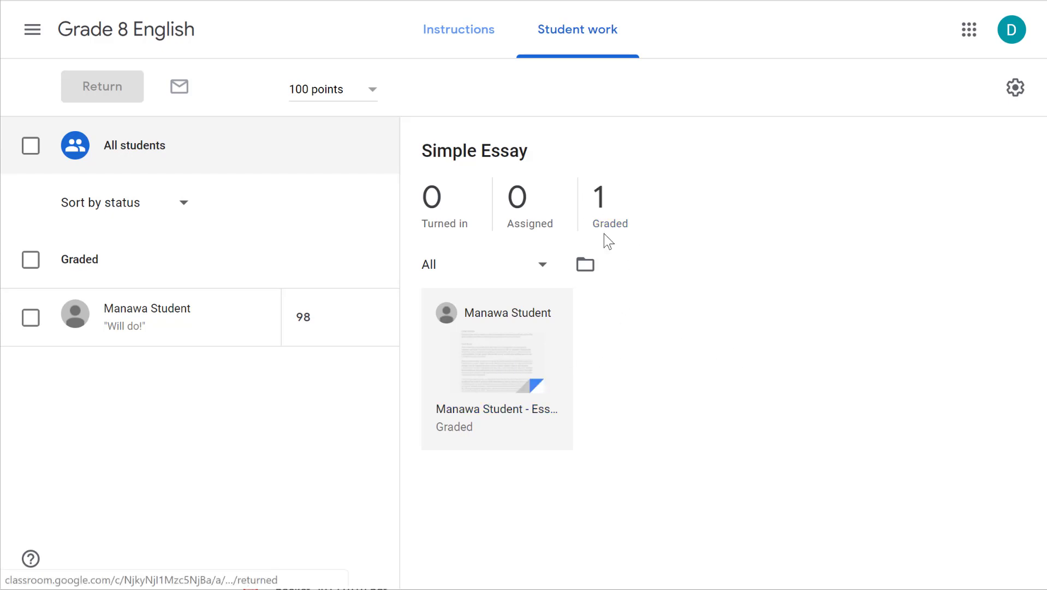
{"action": "left_click", "coordinate": [240, 330]}
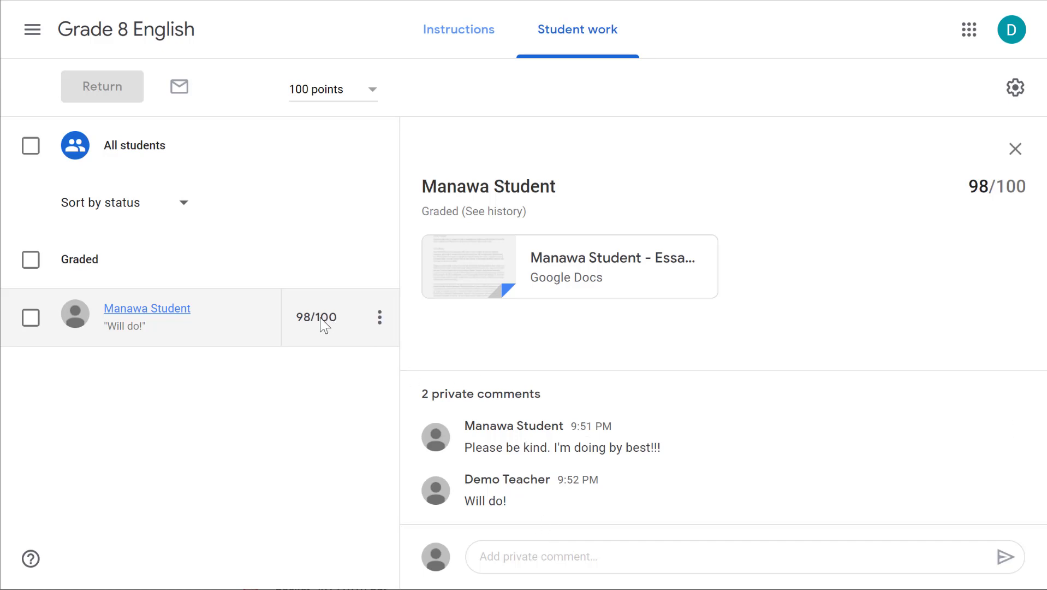
- Open the grades overview of the Grade 8 English class and check the student's individual work page
{"action": "left_click", "coordinate": [128, 32]}
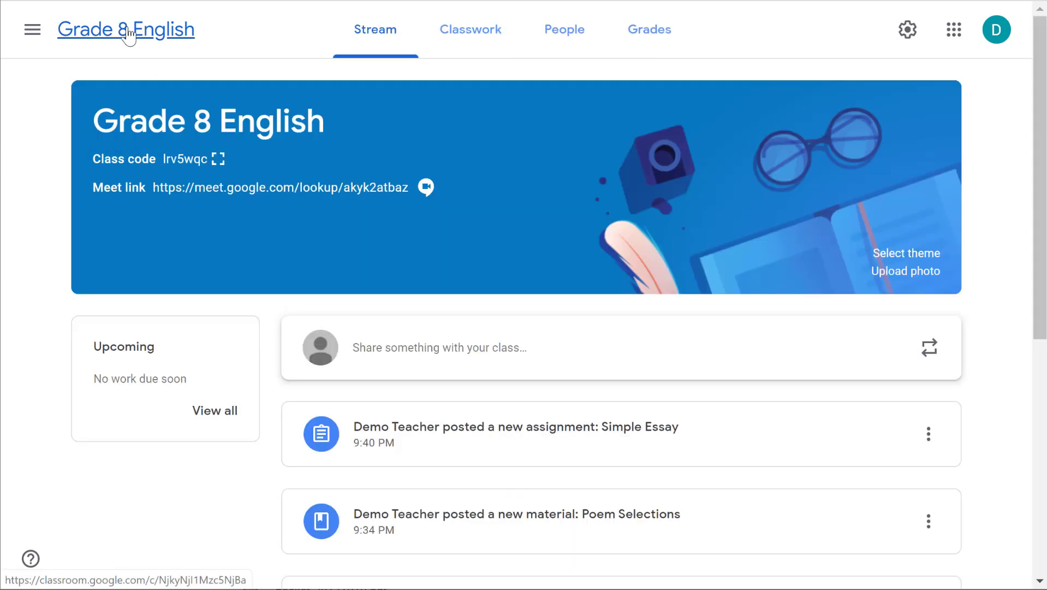
{"action": "left_click", "coordinate": [671, 43]}
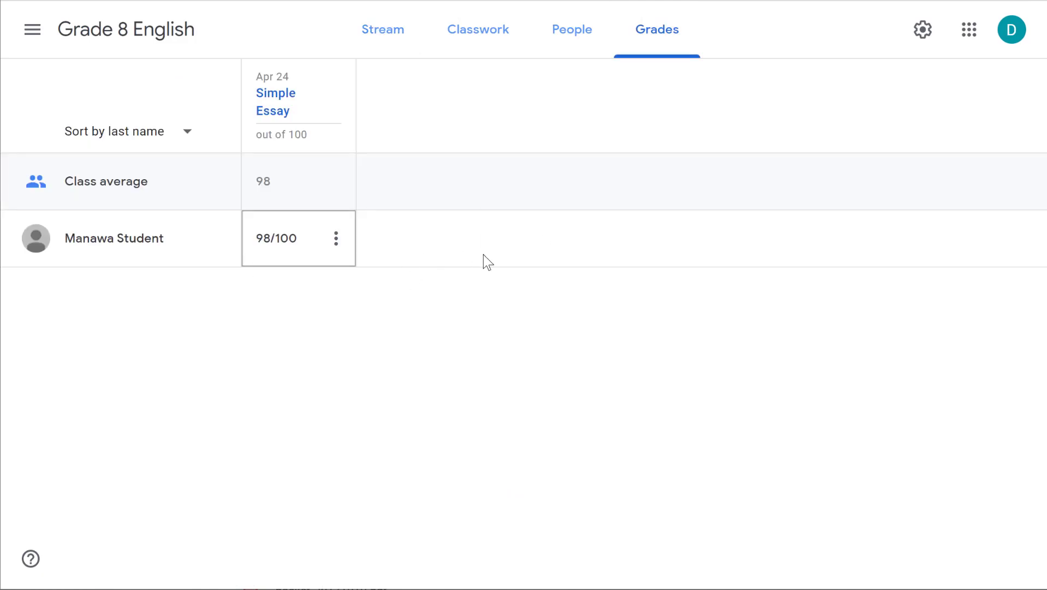
{"action": "left_click", "coordinate": [127, 250]}
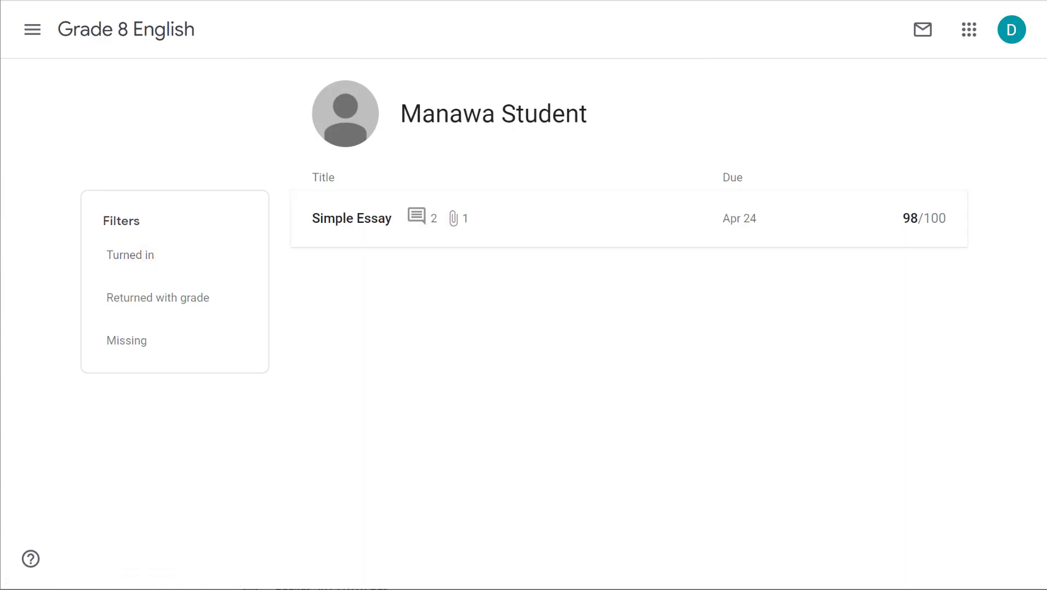
{"action": "key", "text": "alt+Left"}
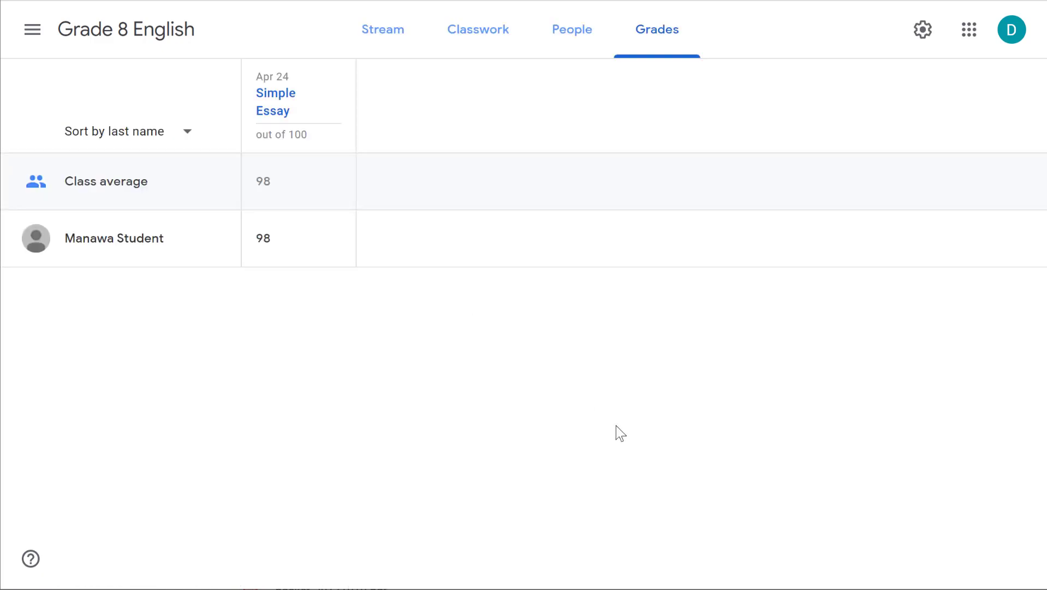
- Change the student's Simple Essay grade to 99/100 directly in the grades overview
{"action": "left_click", "coordinate": [270, 239]}
{"action": "left_click_drag", "start_coordinate": [277, 237], "coordinate": [248, 233]}
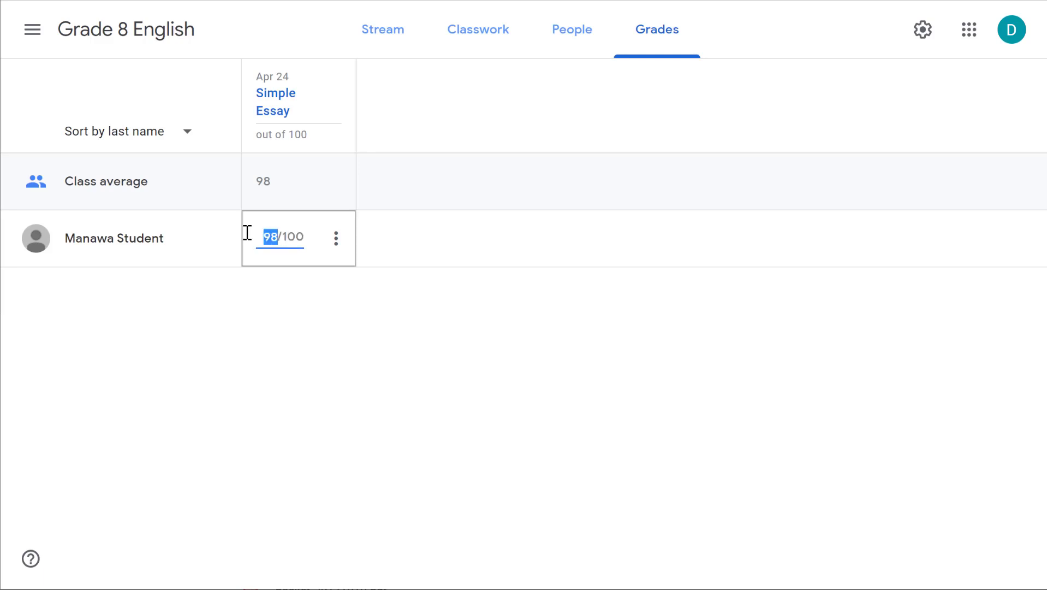
{"action": "type", "text": "99"}
{"action": "key", "text": "Return"}
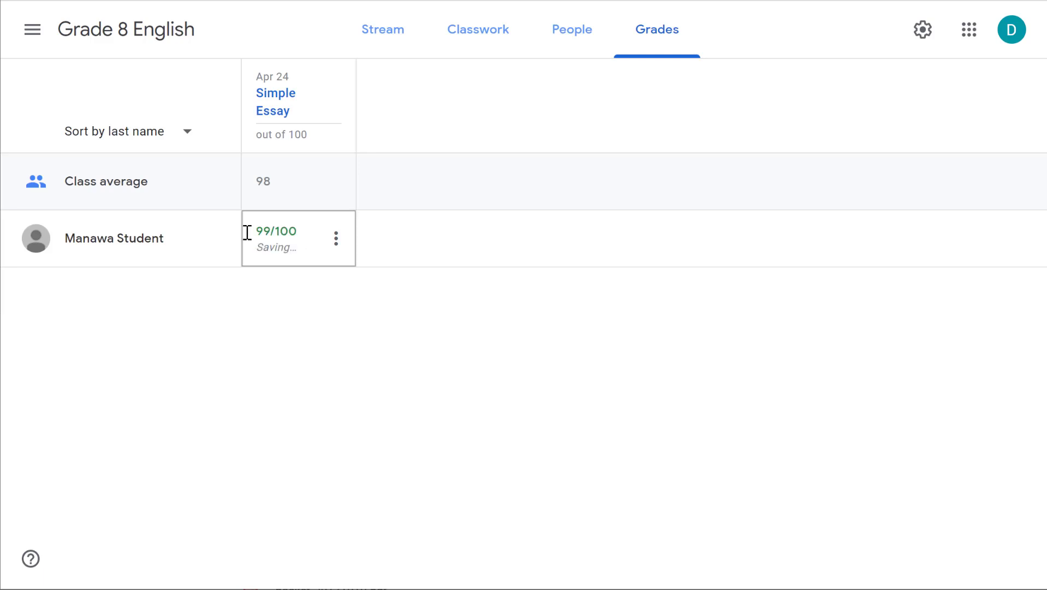
- View the student's submission from the regraded entry, and open the Simple Essay assignment from the grades overview
{"action": "left_click", "coordinate": [337, 243]}
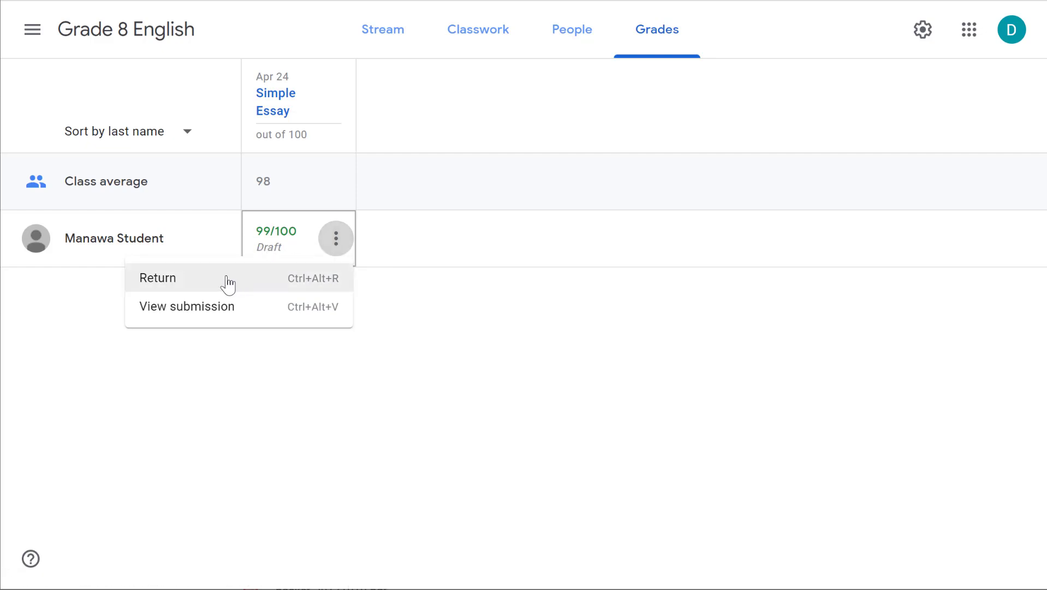
{"action": "left_click", "coordinate": [216, 313]}
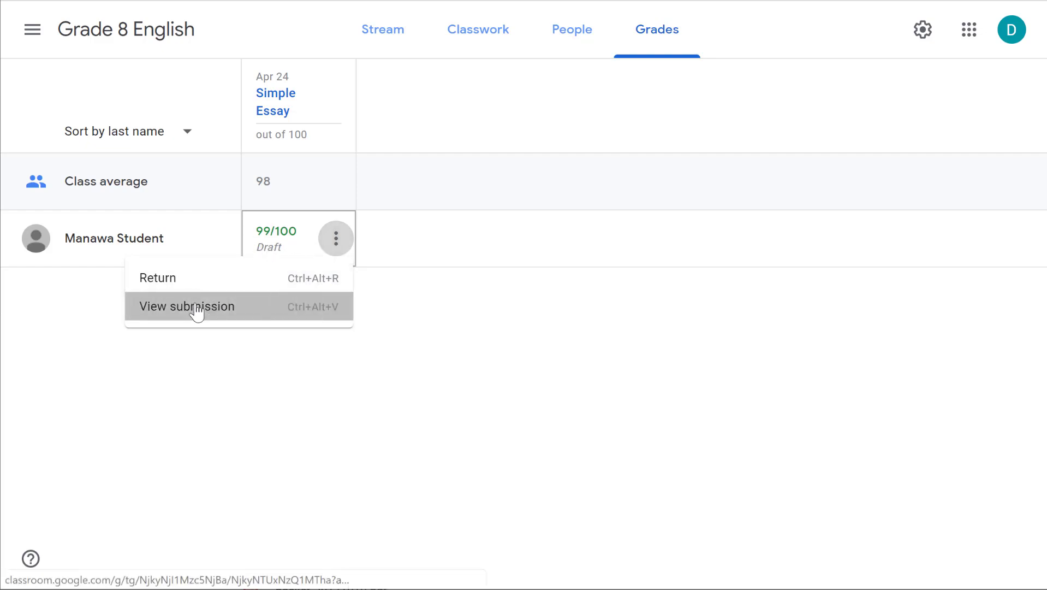
{"action": "left_click", "coordinate": [278, 100]}
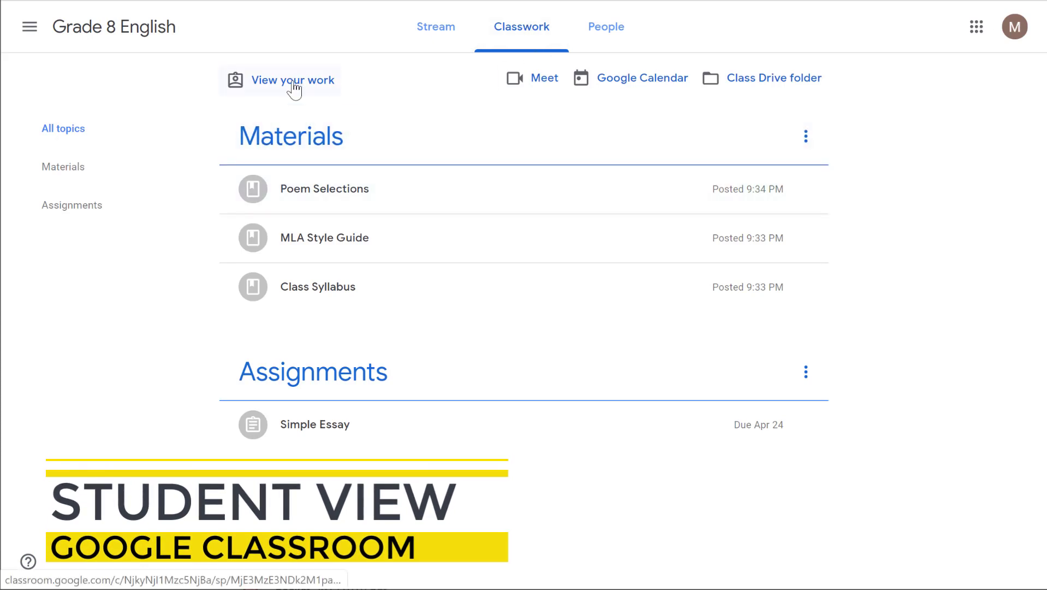
- In the student's account, view the student's own work list, expand Simple Essay, and open its full details
{"action": "left_click", "coordinate": [294, 89]}
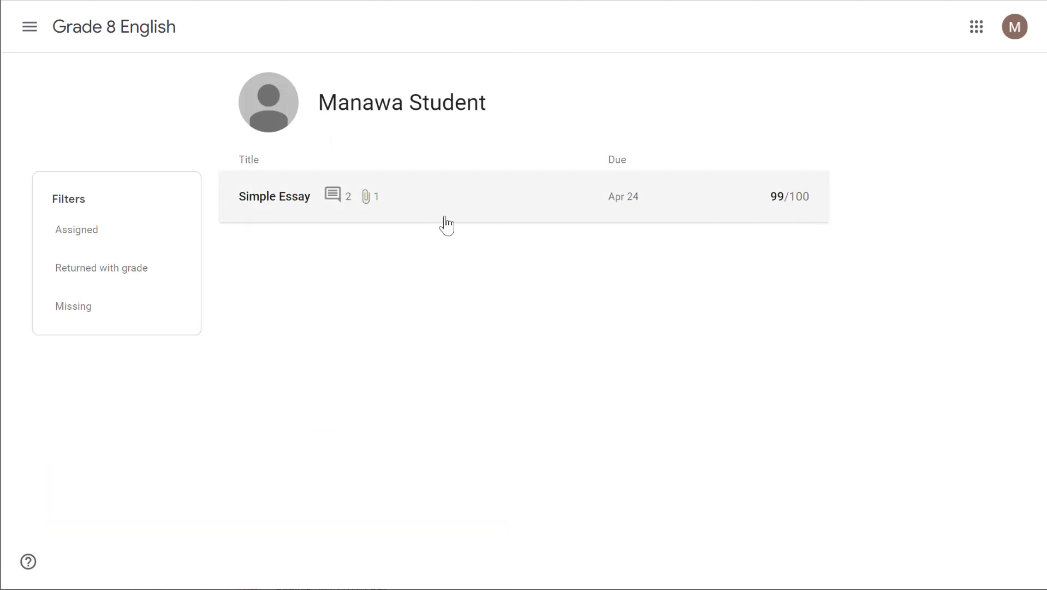
{"action": "left_click", "coordinate": [471, 213]}
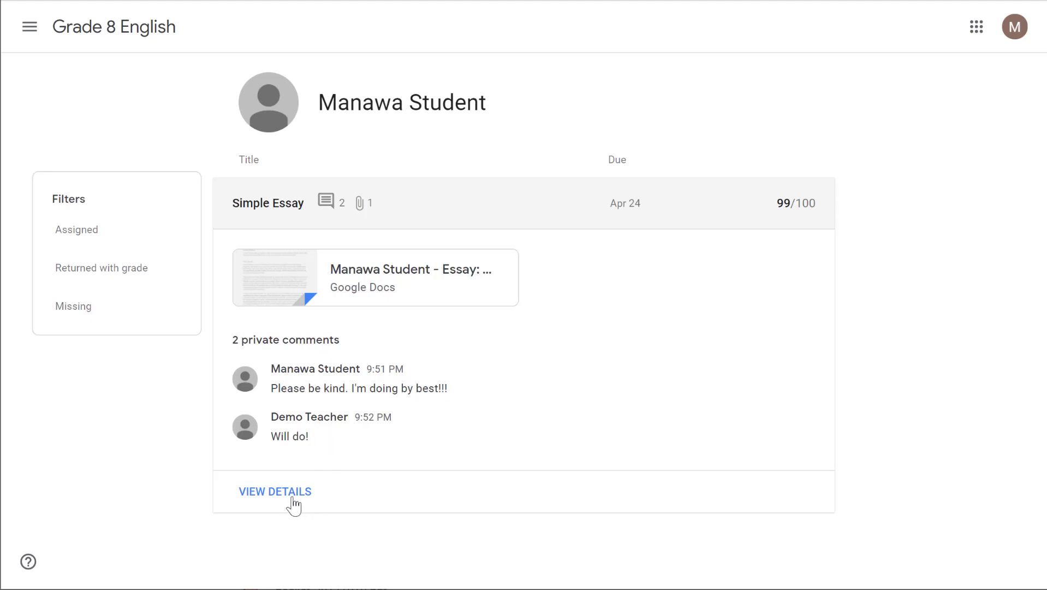
{"action": "left_click", "coordinate": [268, 494]}
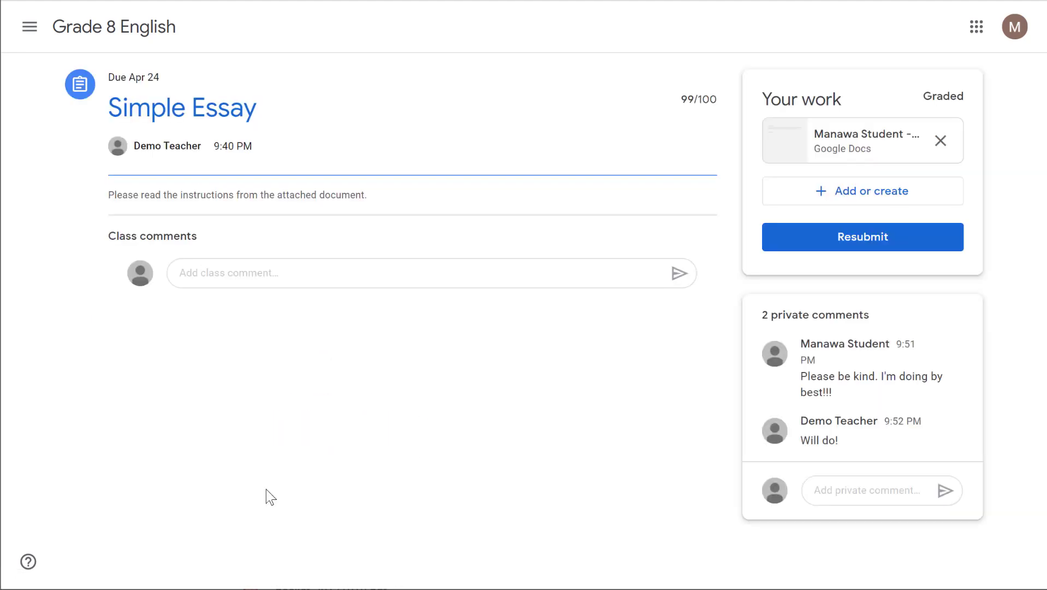